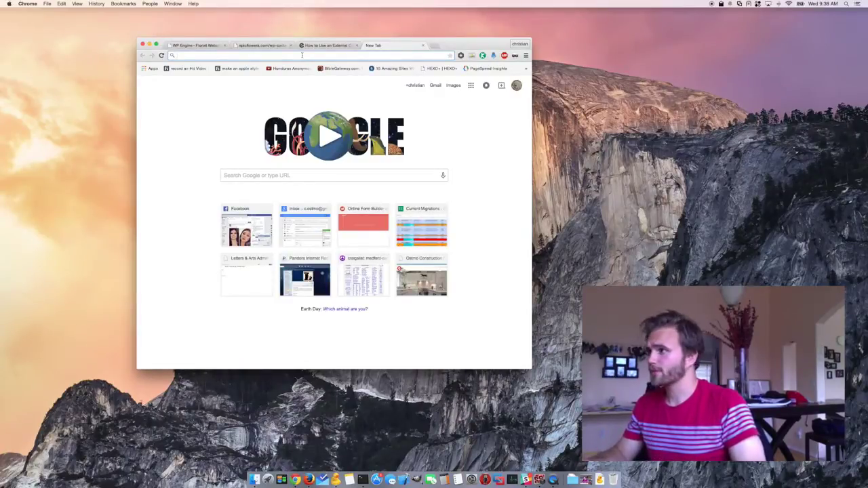
- Load the website ostmoconstruction.com in the new browser tab
type("eo")
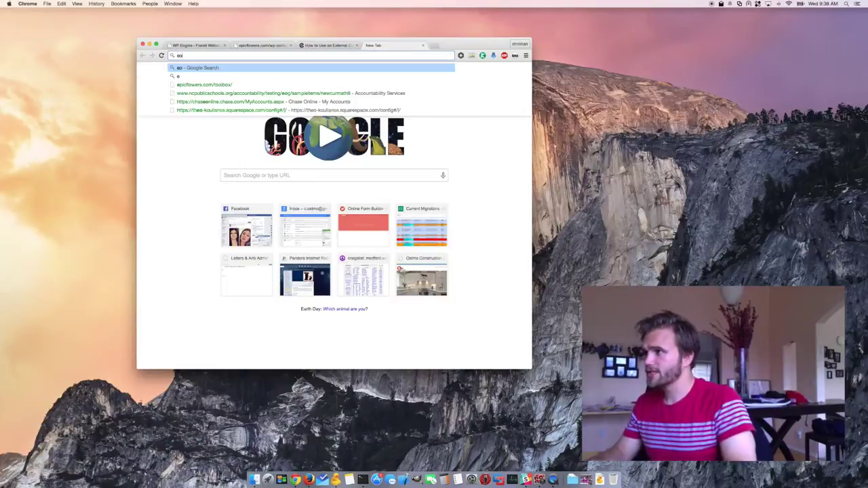
key("BackSpace")
key("BackSpace")
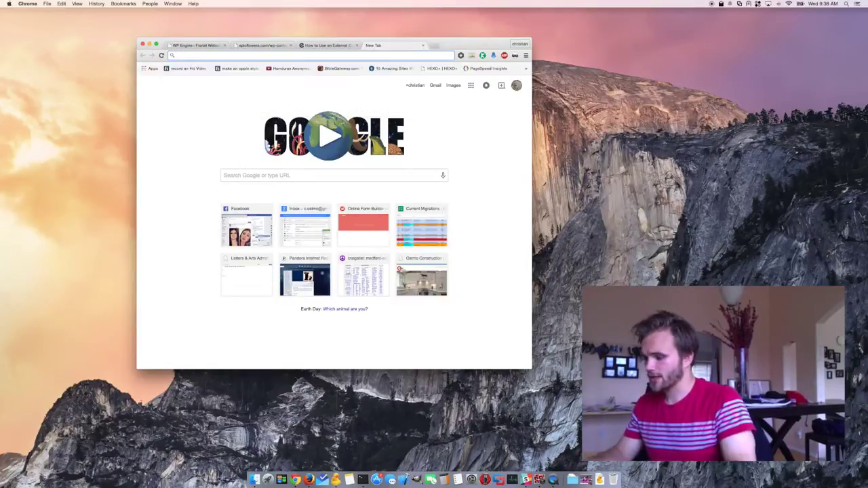
type("ostmoconstruction.com")
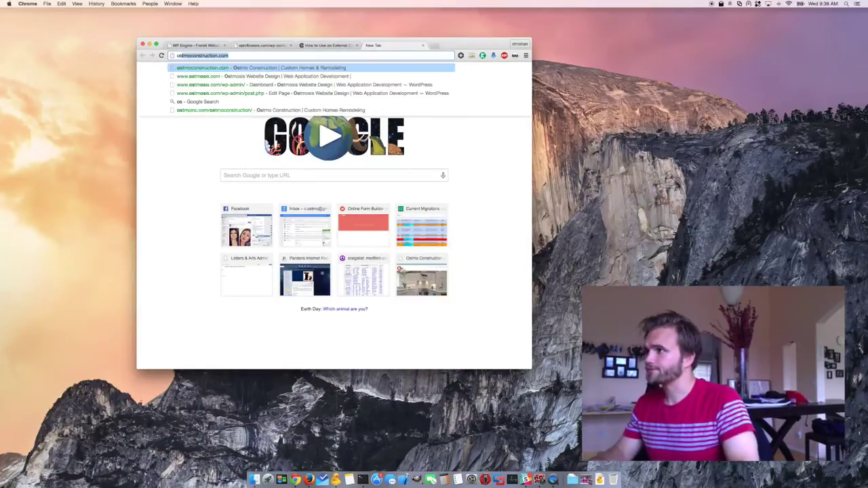
key("Return")
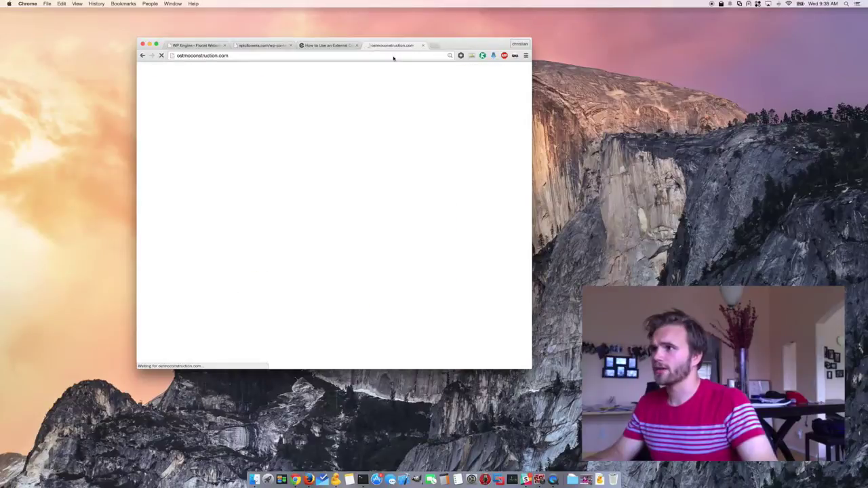
- Enlarge the browser window to fill most of the screen and magnify the website's content
left_click_drag(397, 41, 377, 35)
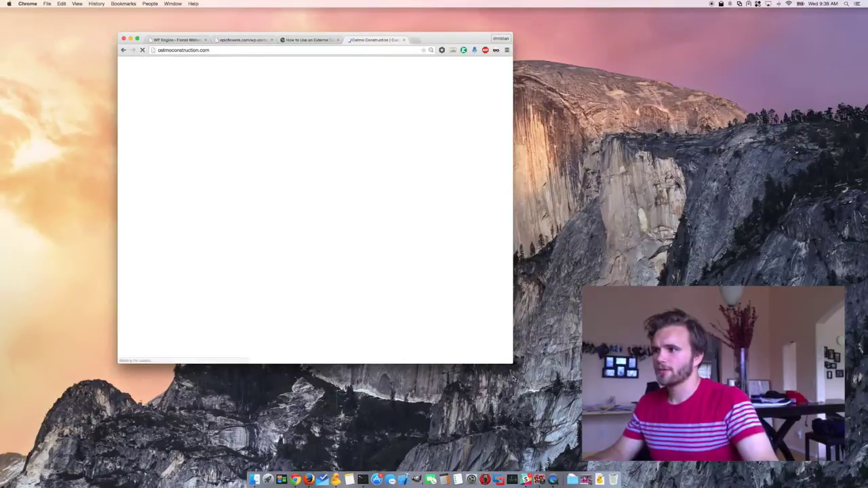
left_click_drag(514, 378, 756, 469)
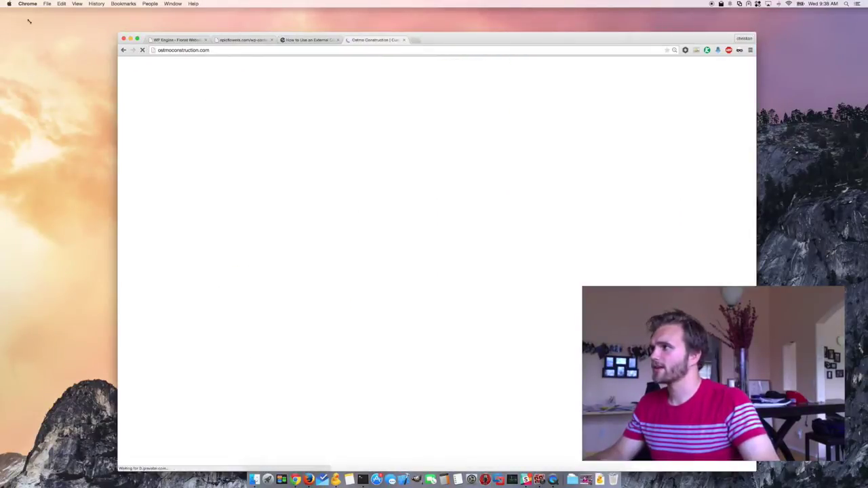
left_click_drag(118, 33, 1, 9)
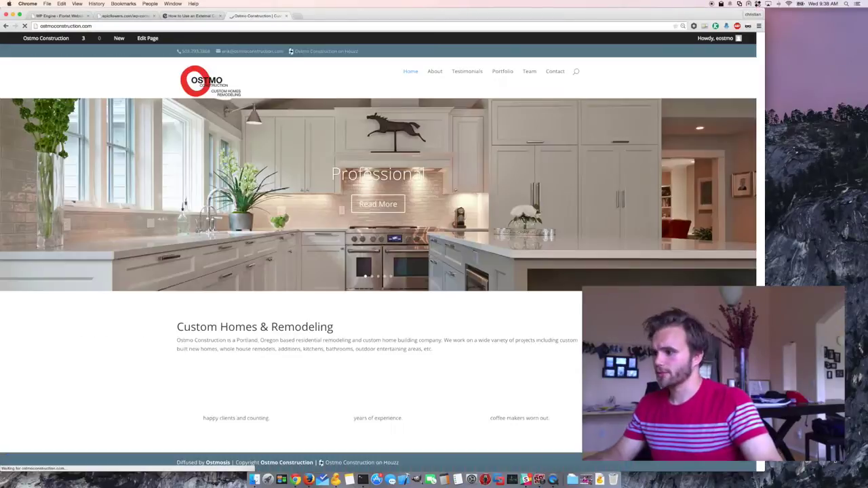
left_click_drag(754, 469, 835, 460)
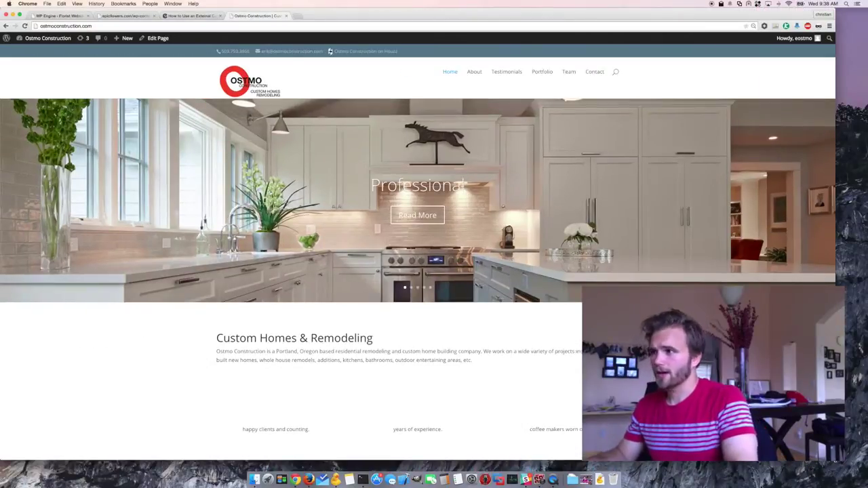
key("super+equal")
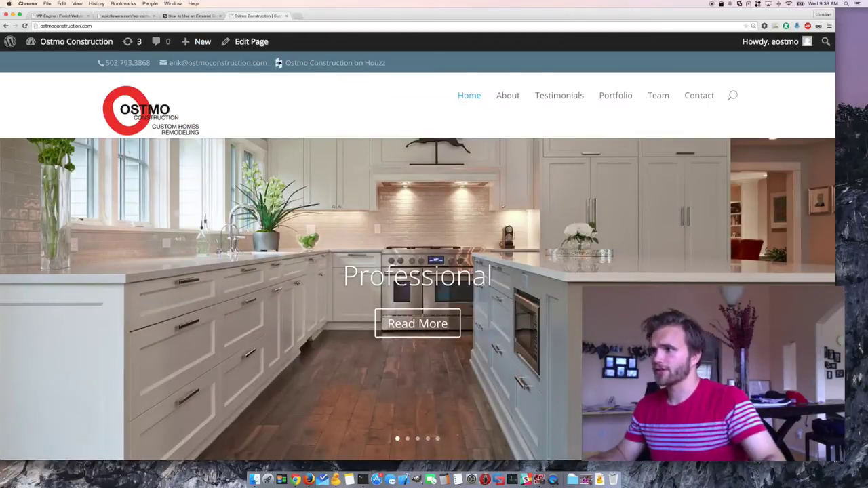
left_click_drag(356, 14, 372, 14)
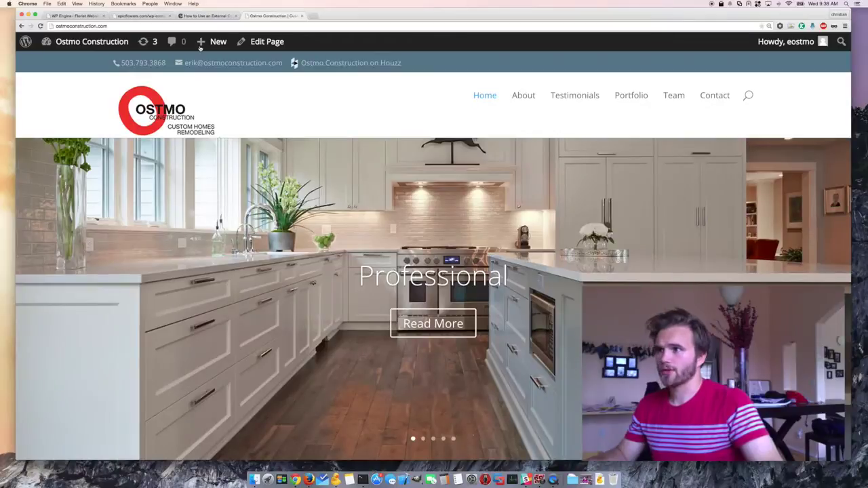
- Go to the site's WordPress dashboard and open the Portfolio page for editing from the list of pages
left_click(101, 37)
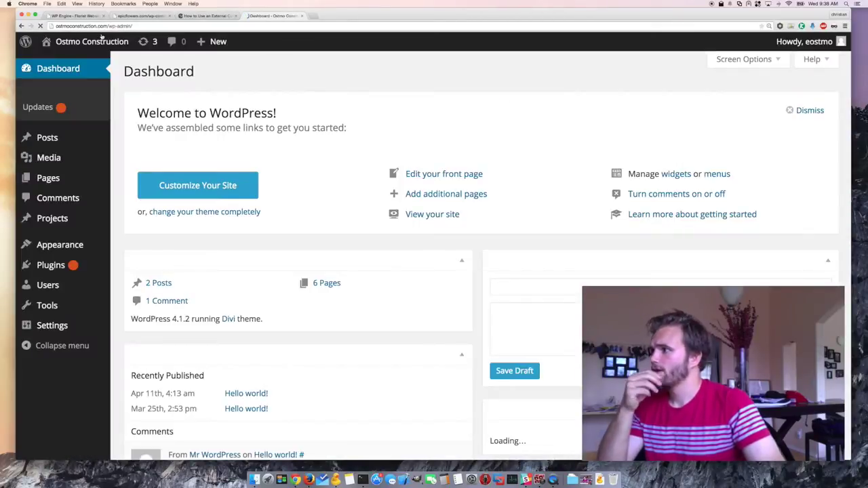
mouse_move(42, 179)
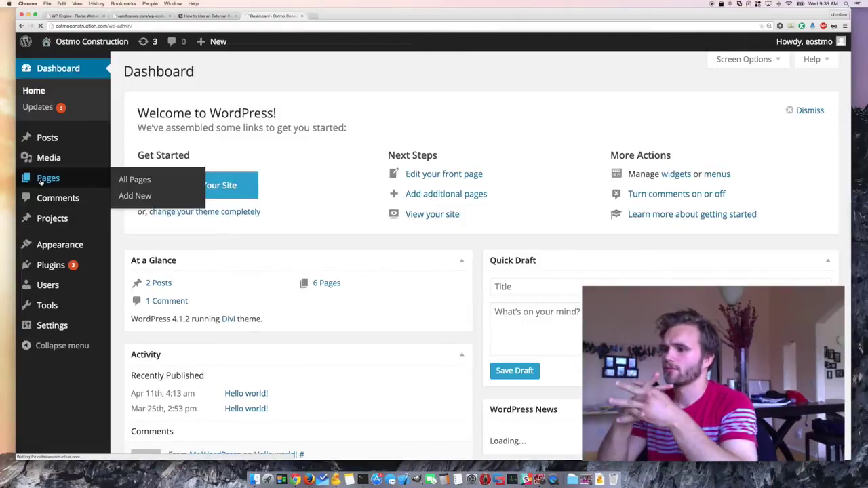
left_click(42, 179)
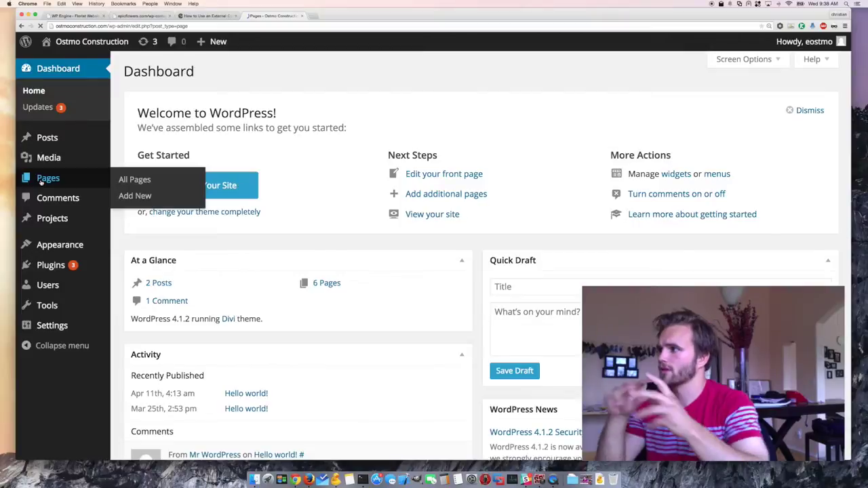
left_click(160, 265)
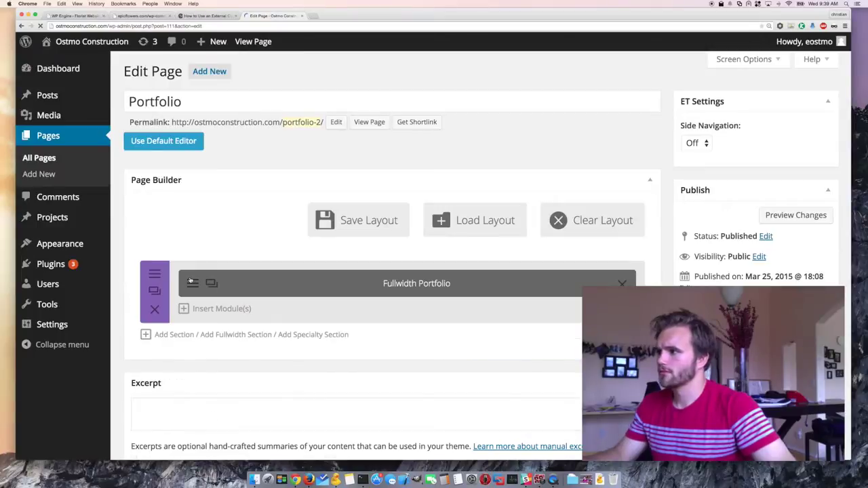
- Review all settings of the Fullwidth Portfolio module, from portfolio title and layout to CSS class, and close them without changes
left_click(192, 285)
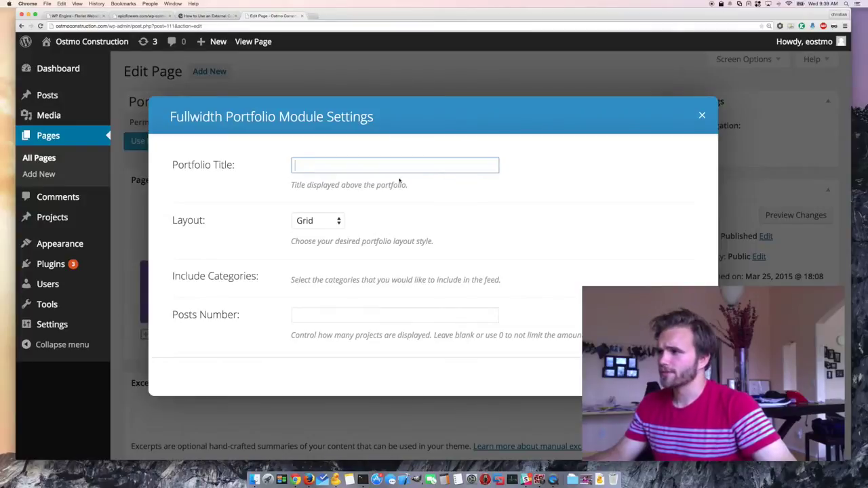
scroll(305, 172, "down", 5)
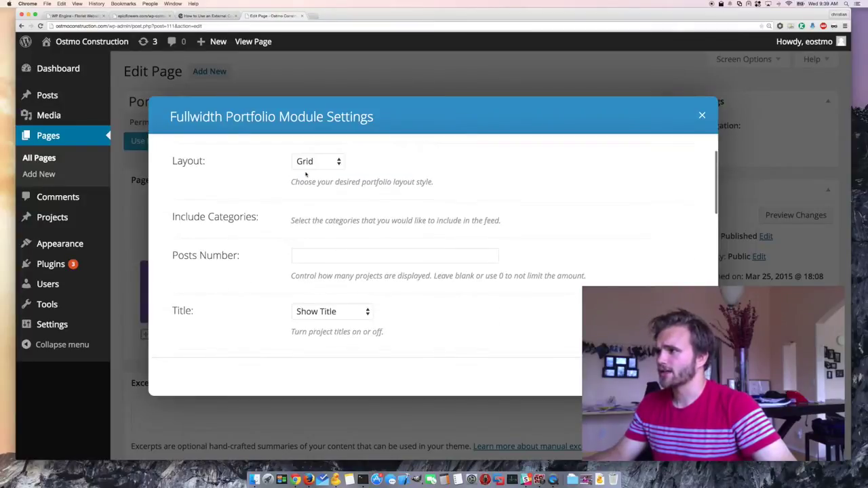
scroll(678, 116, "up", 3)
scroll(597, 142, "up", 2)
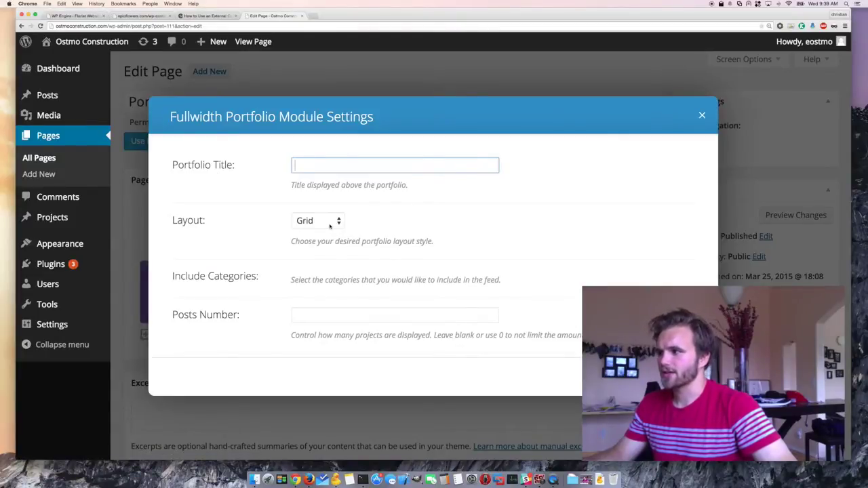
scroll(339, 271, "down", 3)
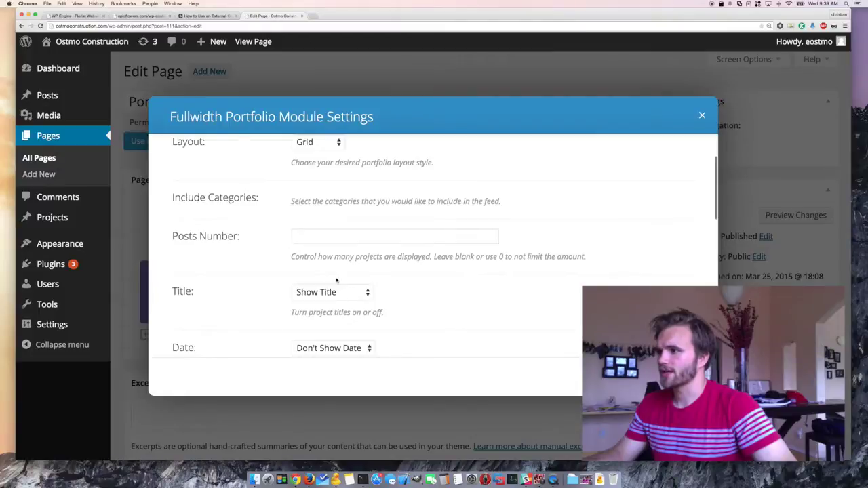
scroll(337, 280, "down", 2)
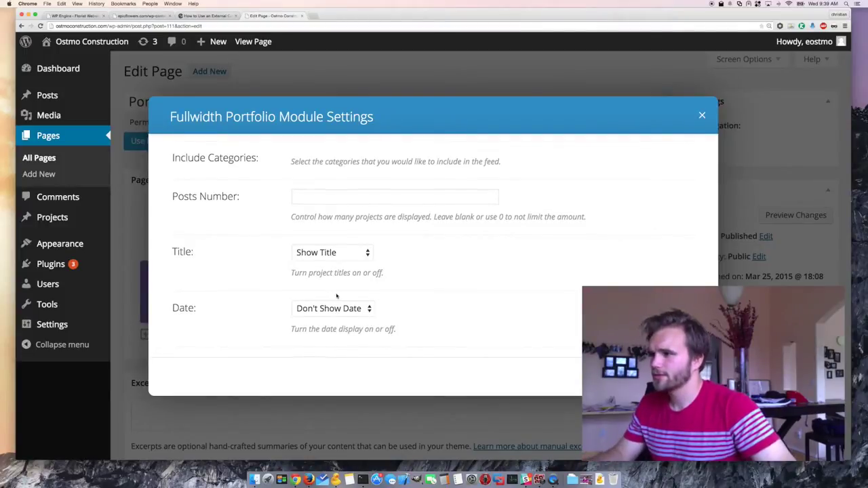
scroll(336, 296, "down", 3)
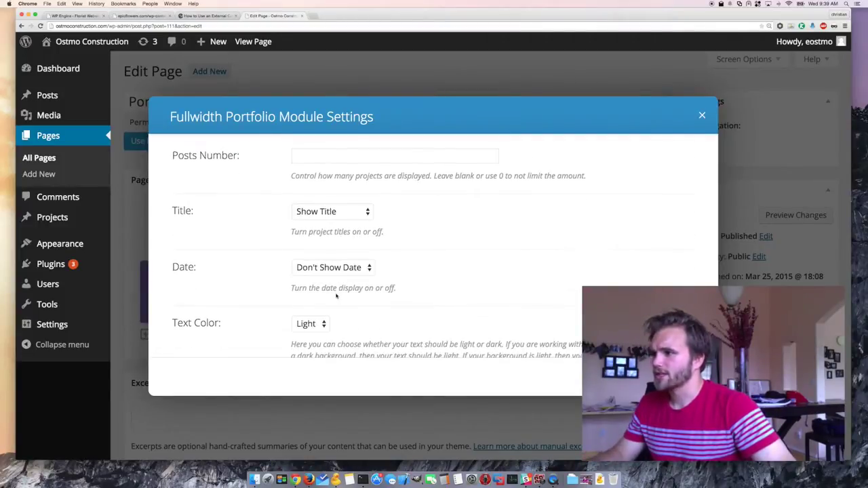
scroll(348, 312, "down", 8)
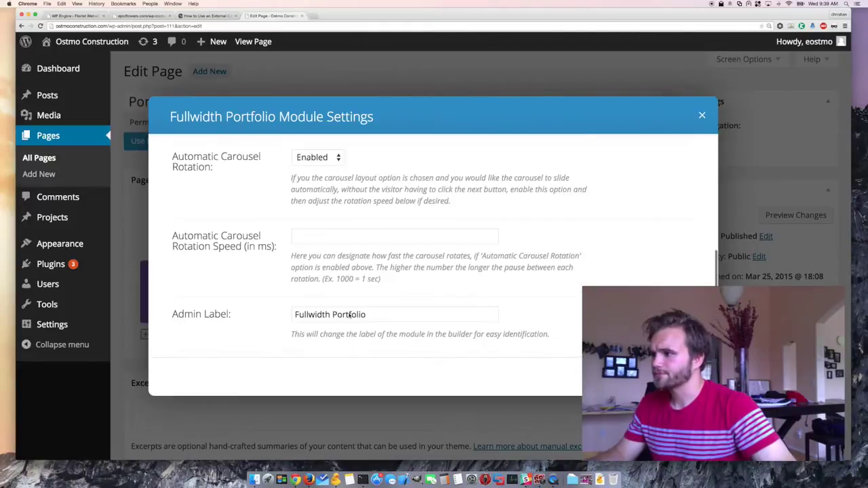
scroll(350, 314, "down", 4)
scroll(318, 276, "down", 2)
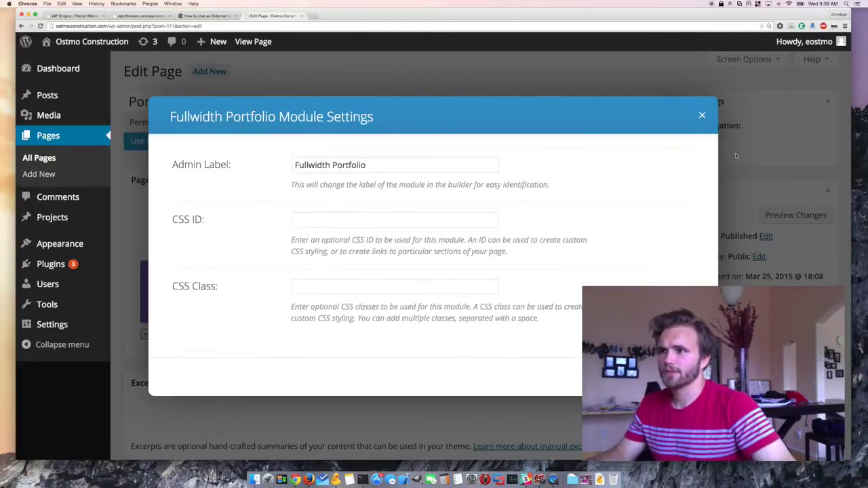
left_click(702, 116)
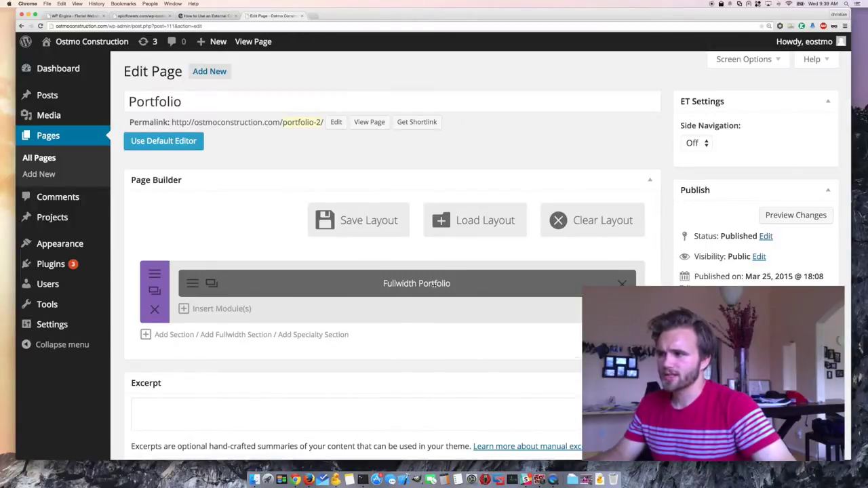
- Open the list of all projects and look through the existing entries
mouse_move(63, 218)
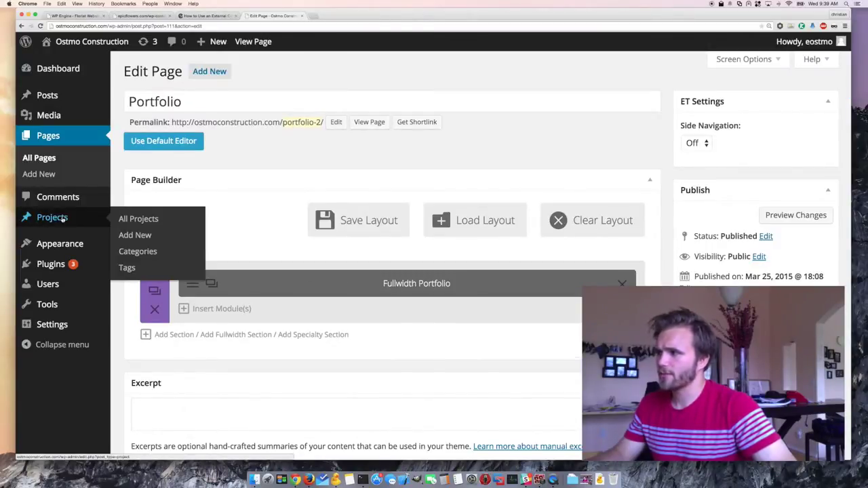
left_click(62, 219)
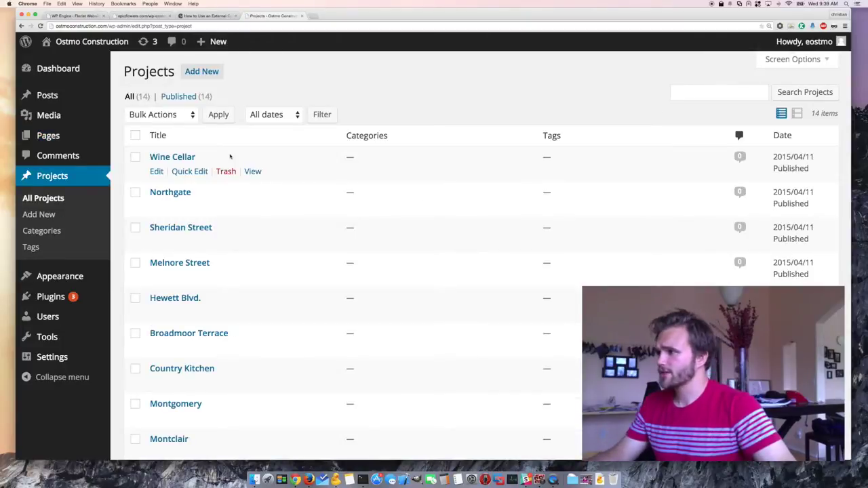
scroll(203, 170, "down", 5)
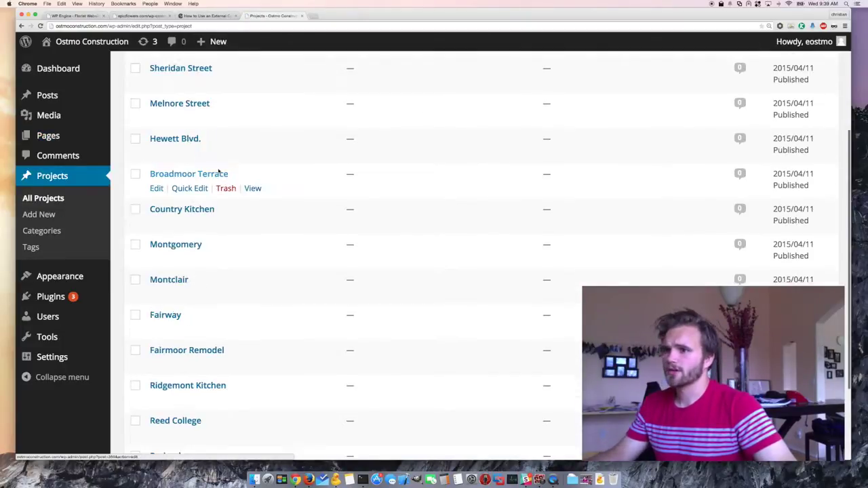
scroll(218, 171, "up", 5)
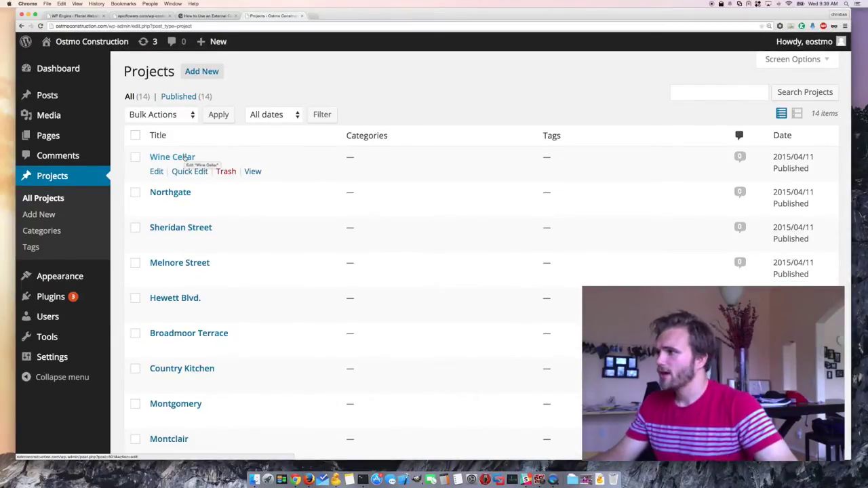
- Start a new project and title it "New Project"
left_click(207, 75)
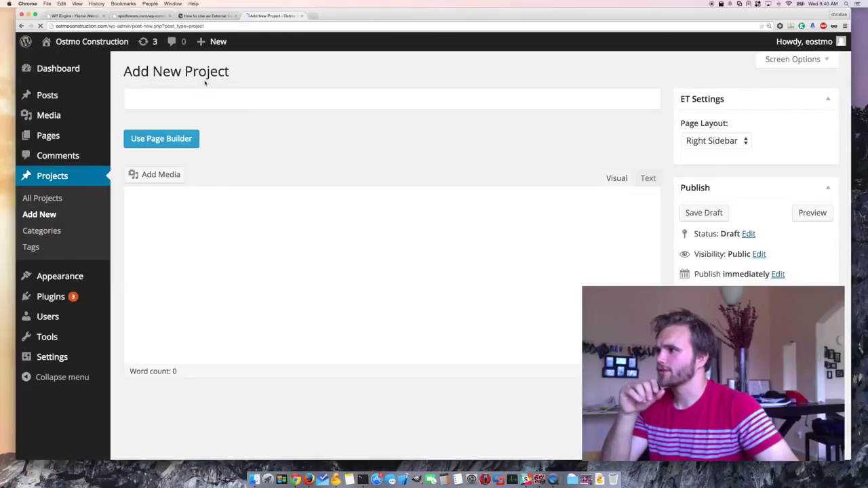
left_click(169, 139)
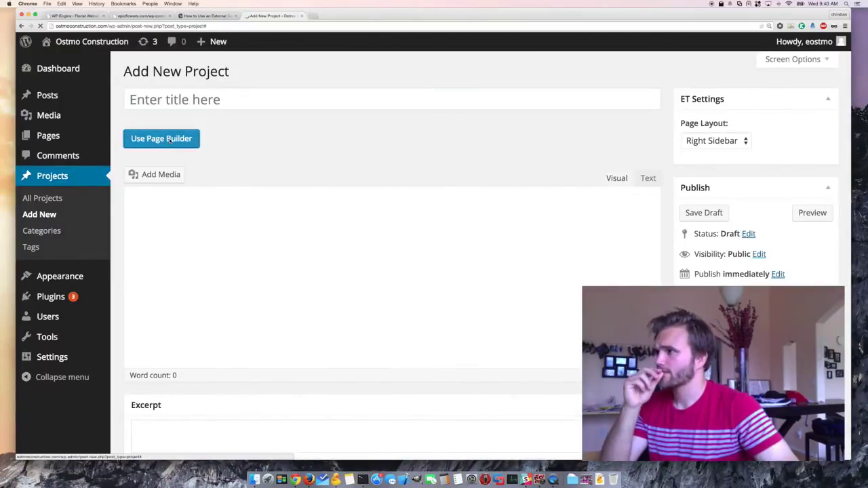
left_click(177, 100)
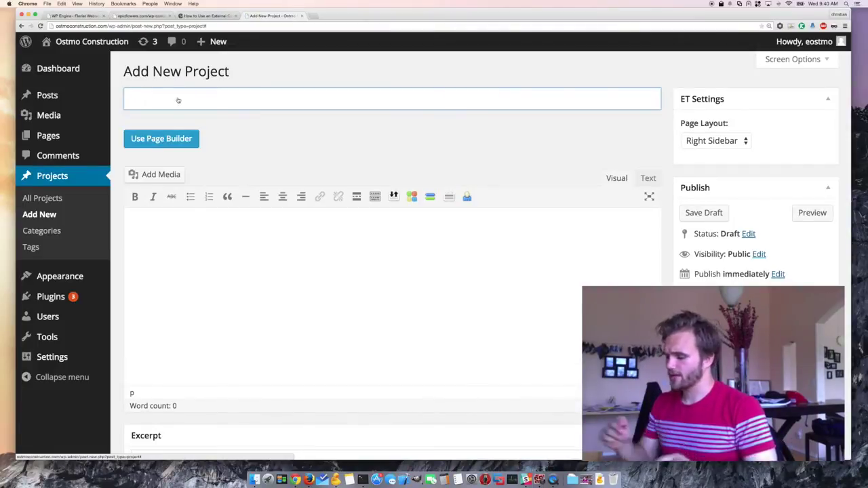
type("New Project")
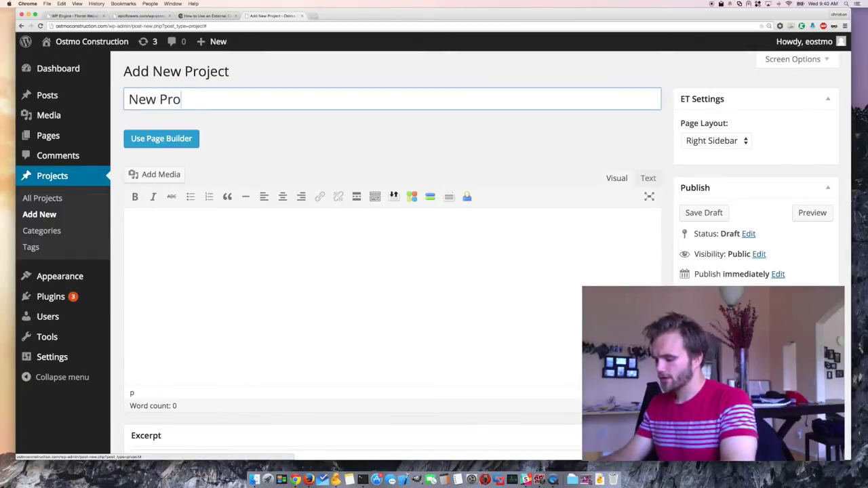
- Switch the project to the page builder and set up a single full-width column containing a Gallery module
left_click(156, 141)
left_click(337, 292)
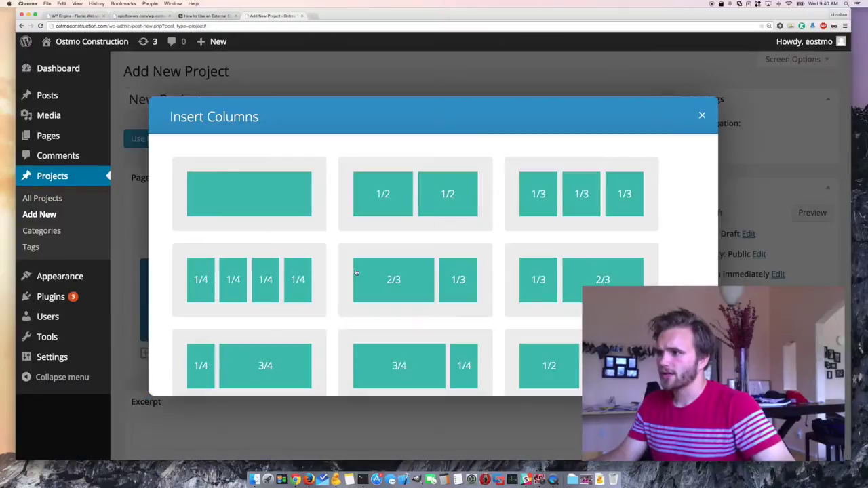
left_click(266, 198)
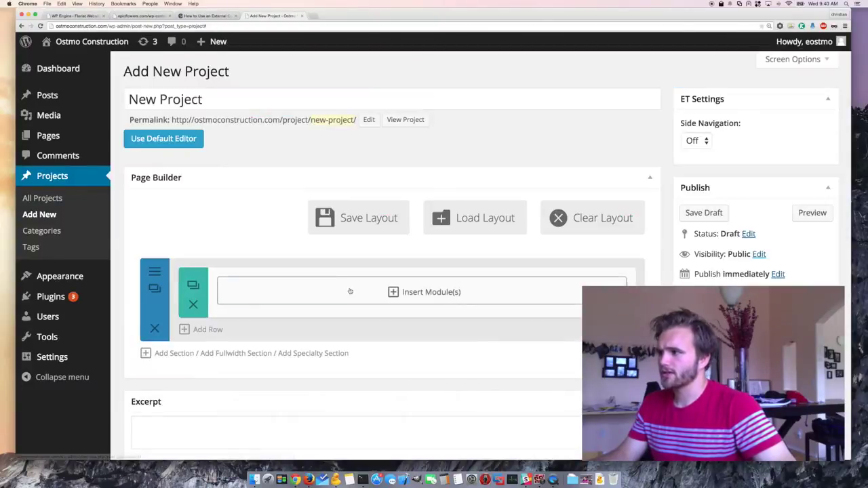
left_click(338, 279)
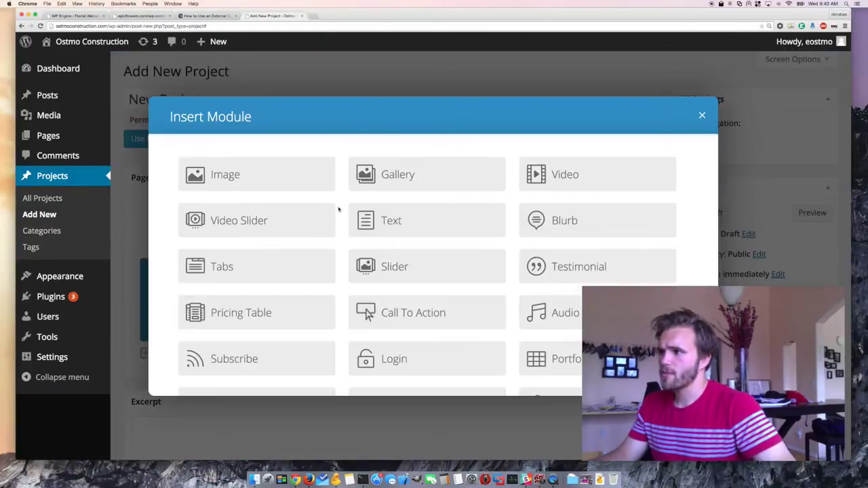
left_click(410, 175)
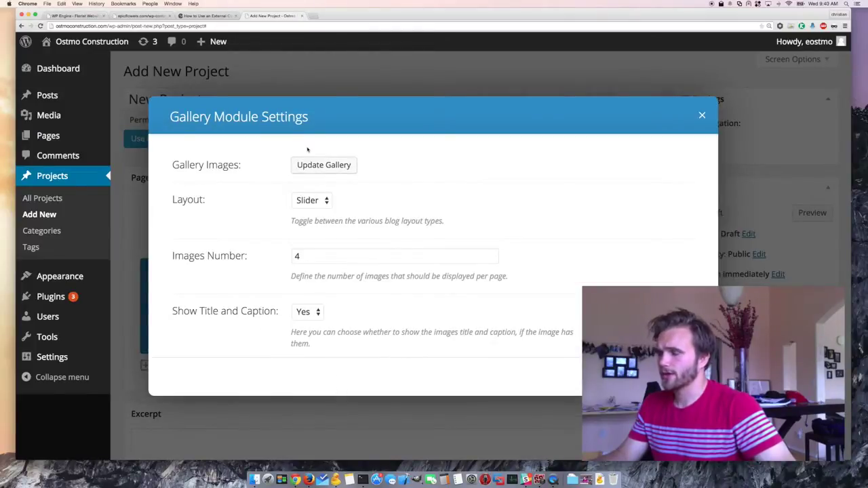
- Add the three white-and-wood kitchen photos that follow the first media library image to the module's gallery
left_click(334, 169)
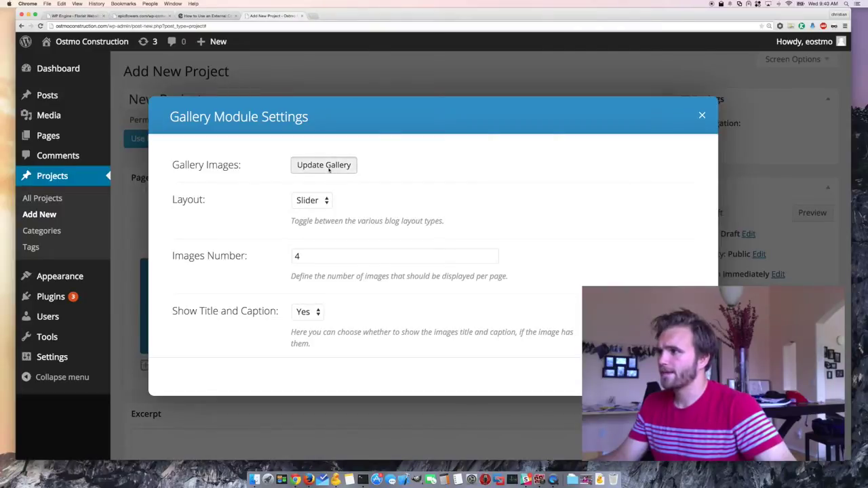
left_click(329, 170)
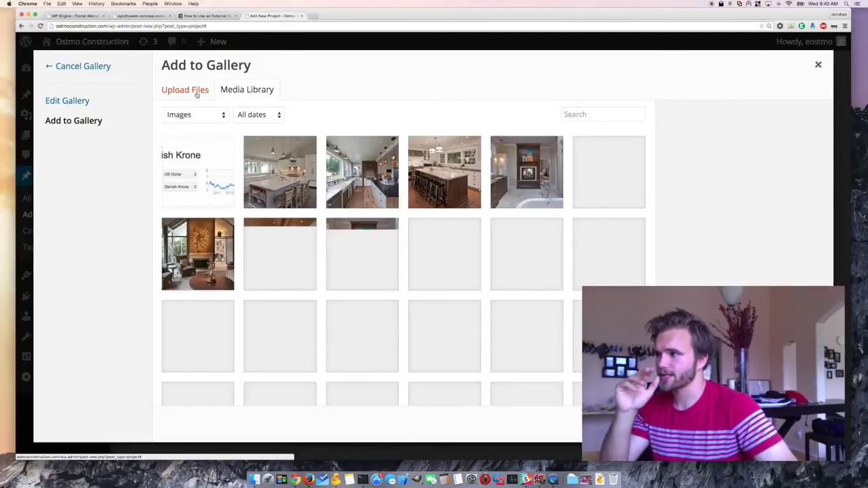
left_click(278, 170)
left_click(350, 169)
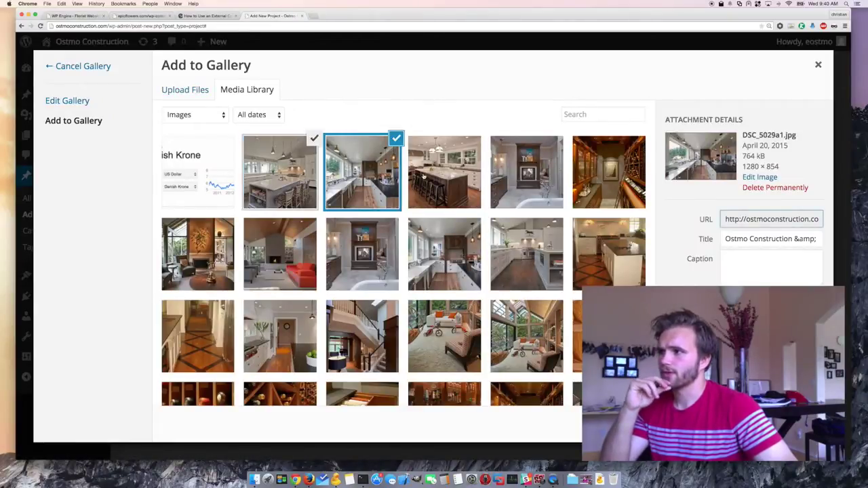
left_click(444, 172)
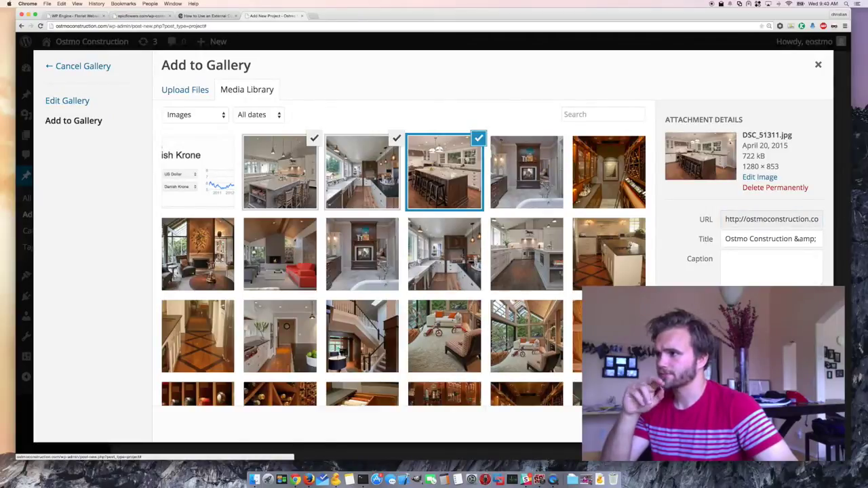
left_click(787, 424)
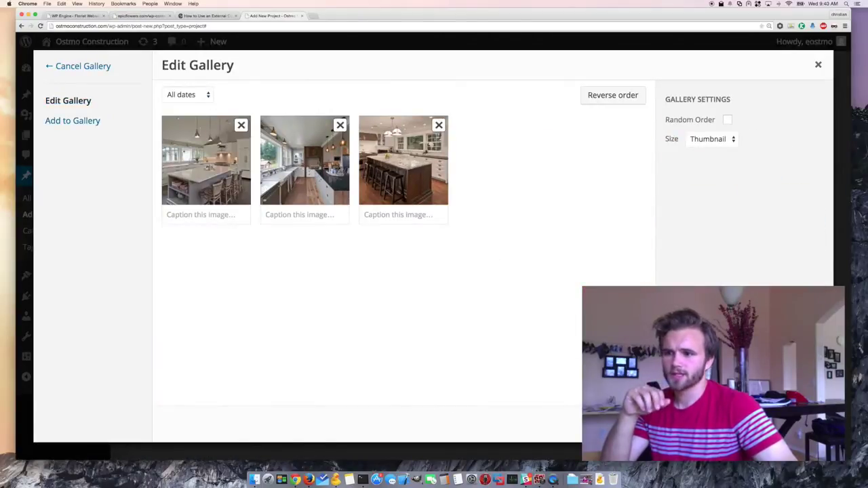
left_click(786, 424)
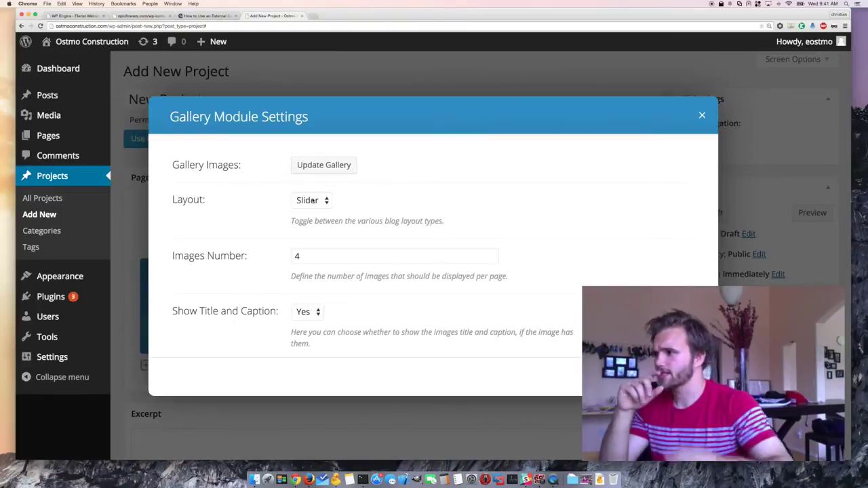
- Set the Gallery module's layout to Grid and its number of images per page to 12
left_click(313, 200)
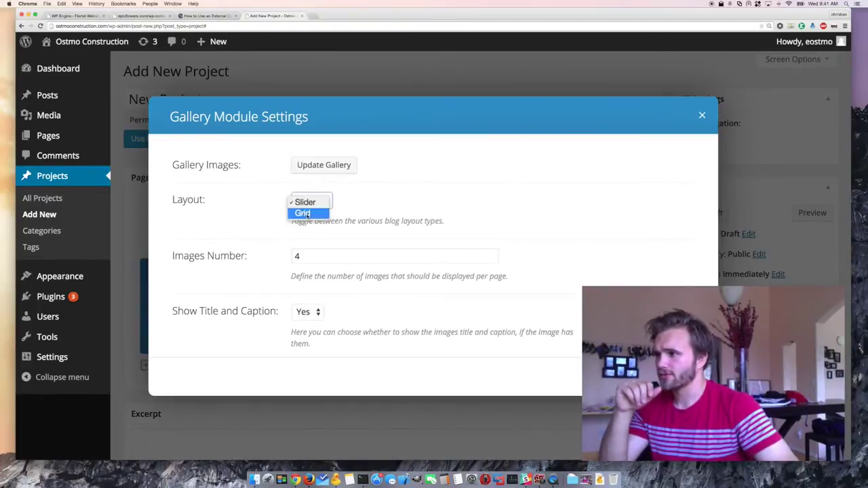
left_click(315, 213)
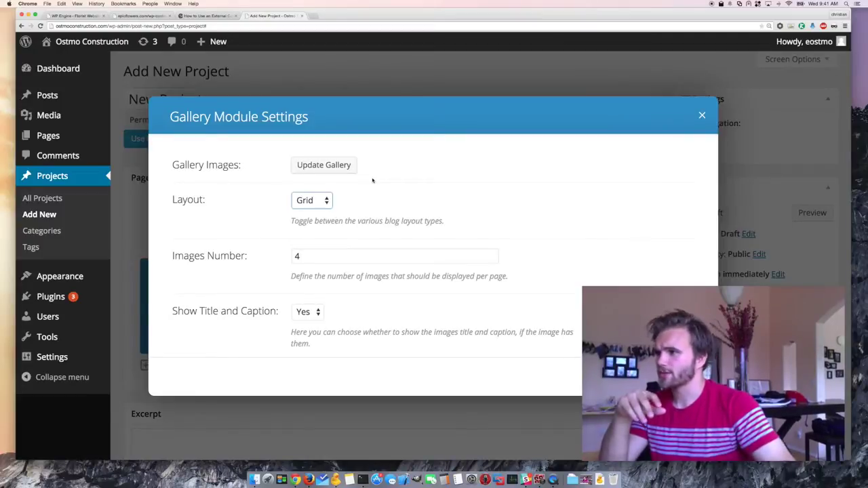
left_click_drag(206, 237, 276, 253)
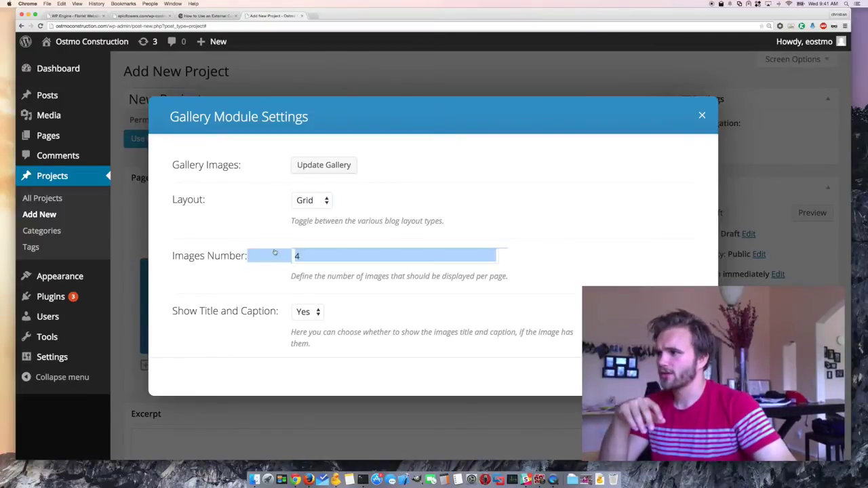
double_click(299, 256)
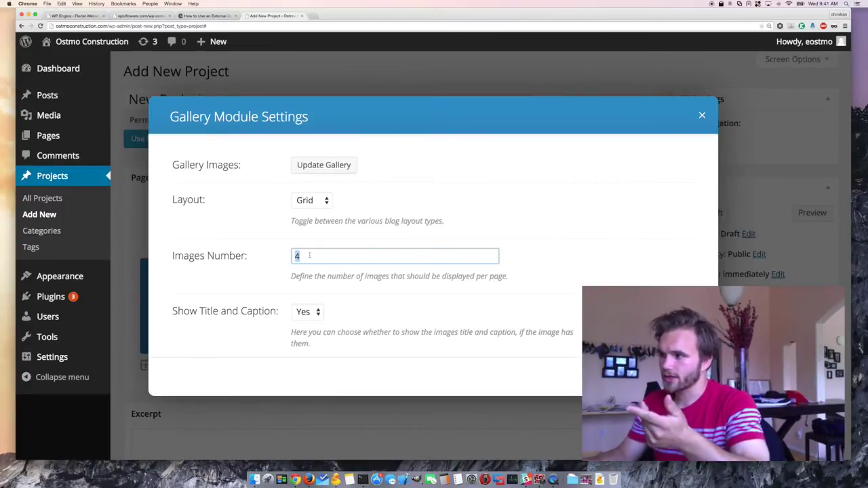
type("12")
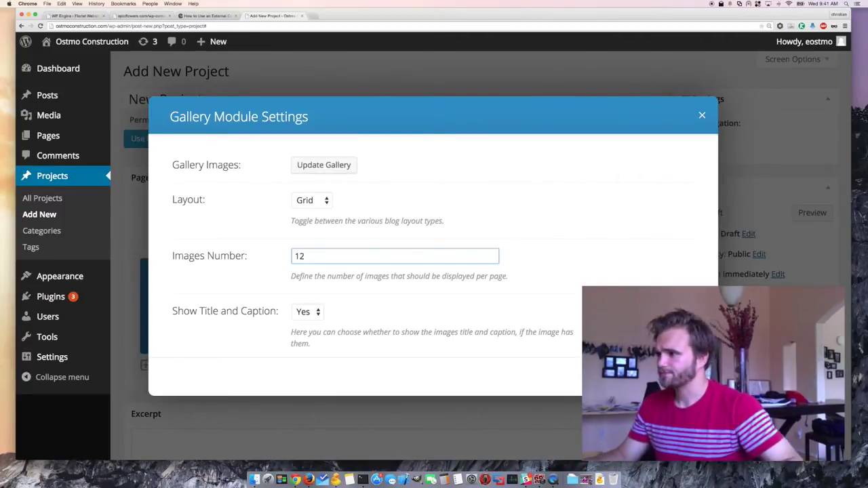
- Set Show Title and Caption to No, look over the remaining Gallery module settings, and save the module
scroll(322, 328, "down", 2)
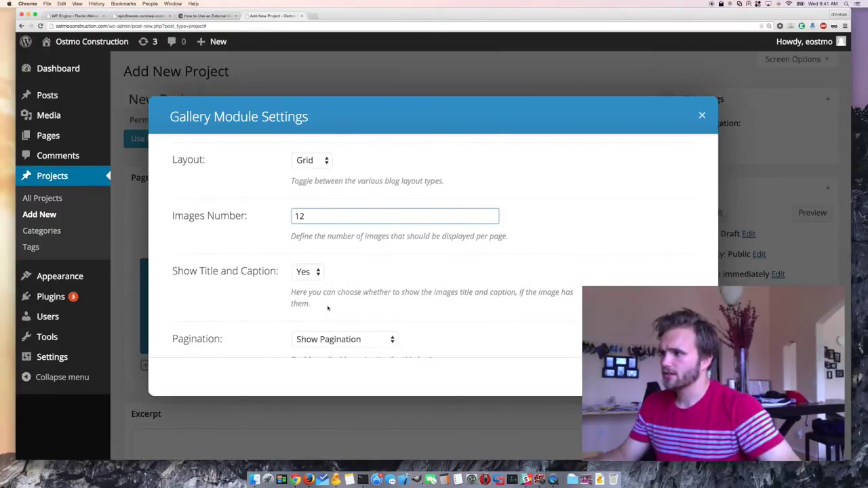
scroll(310, 271, "down", 2)
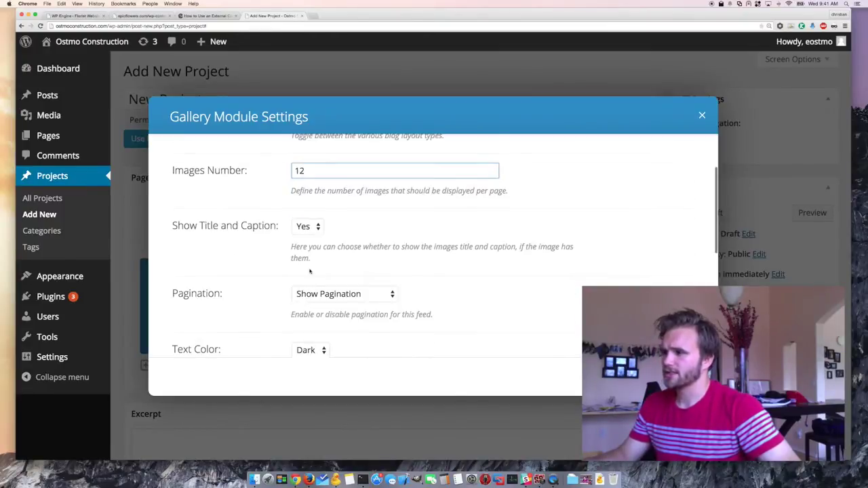
left_click(308, 226)
left_click(305, 238)
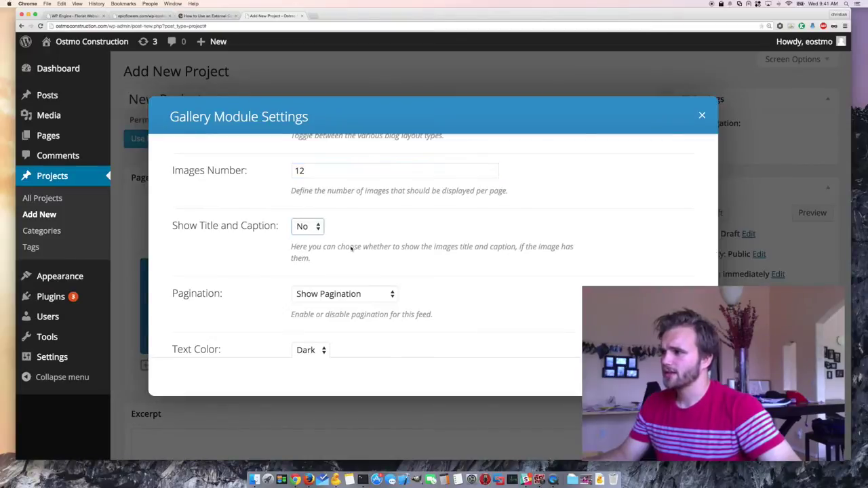
scroll(332, 249, "down", 5)
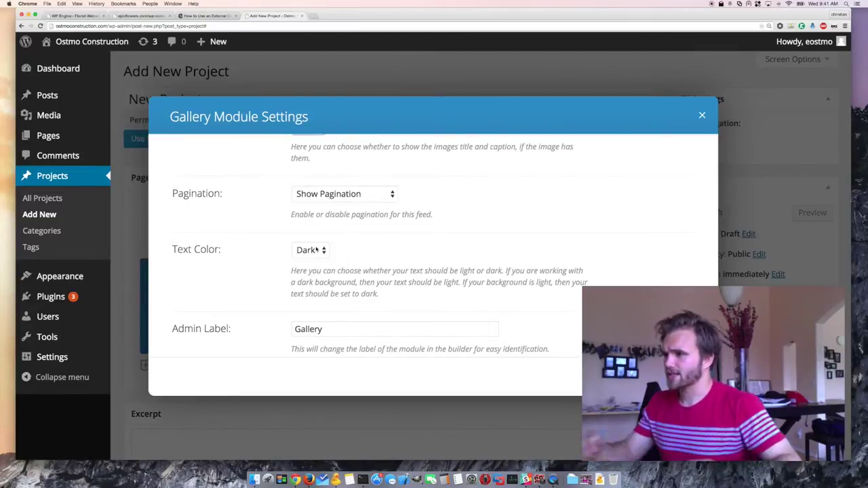
scroll(324, 250, "down", 1)
scroll(329, 241, "down", 2)
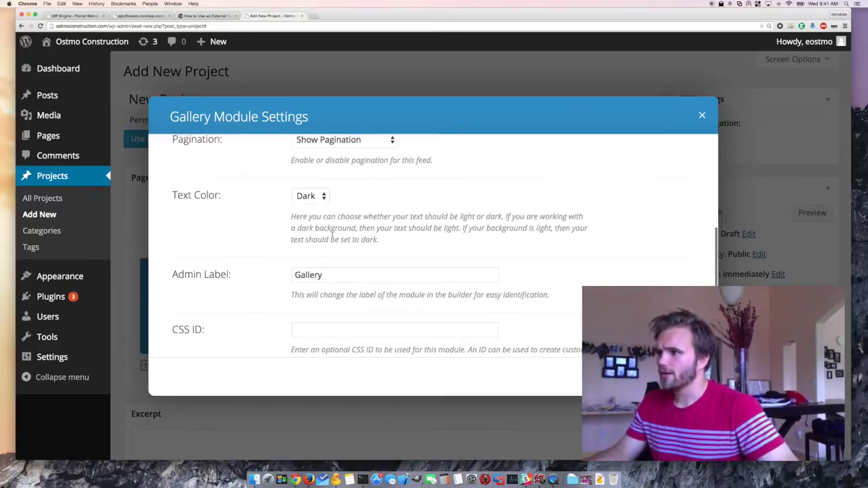
left_click(666, 377)
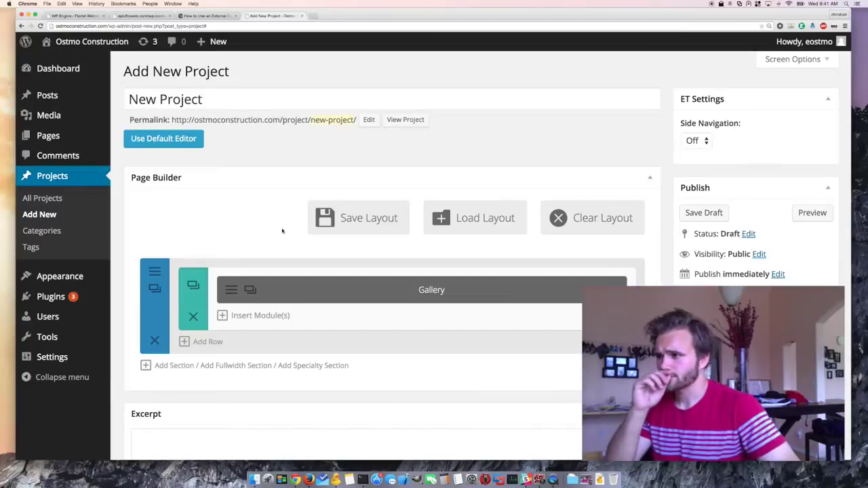
- Open ostmoconstruction.com in a new browser tab and view its Portfolio page
scroll(577, 309, "down", 5)
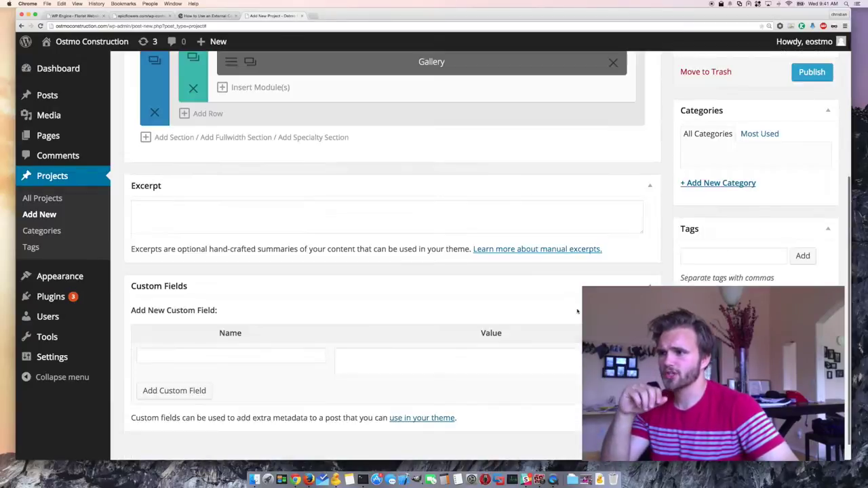
left_click(312, 15)
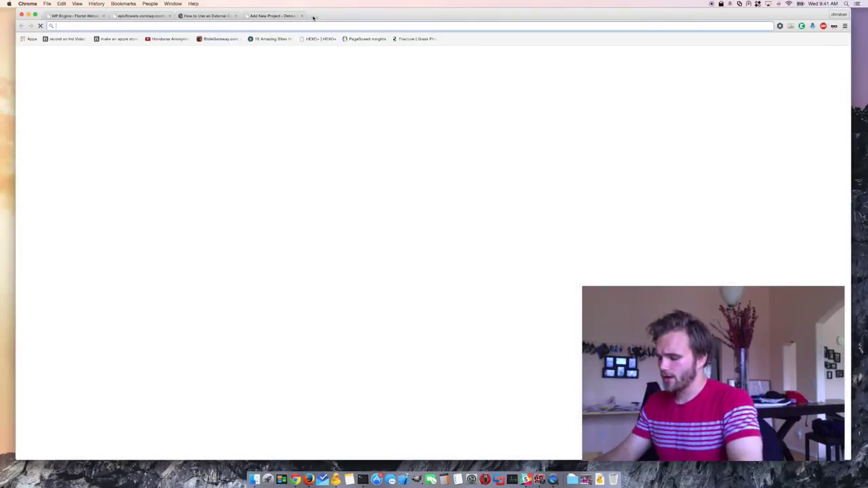
type("ostmo")
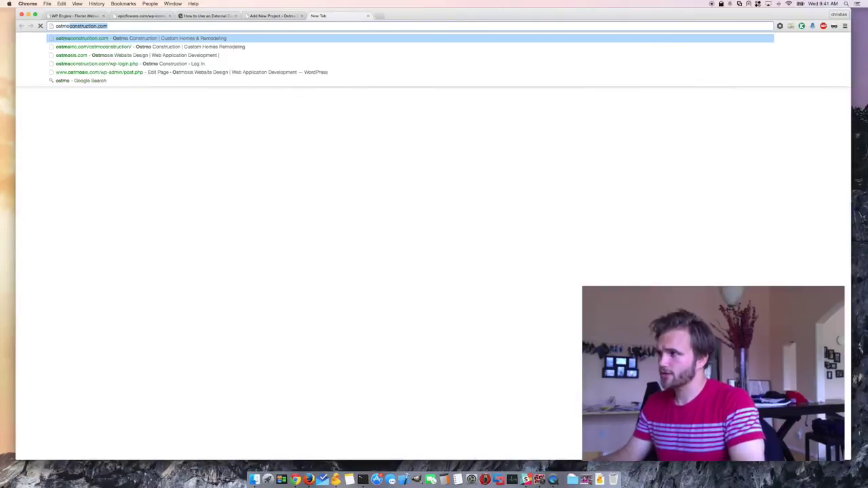
key("Return")
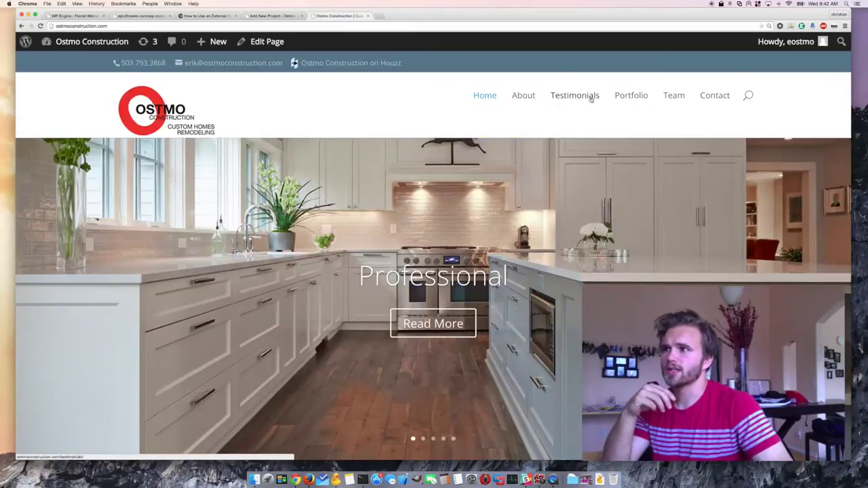
left_click(632, 97)
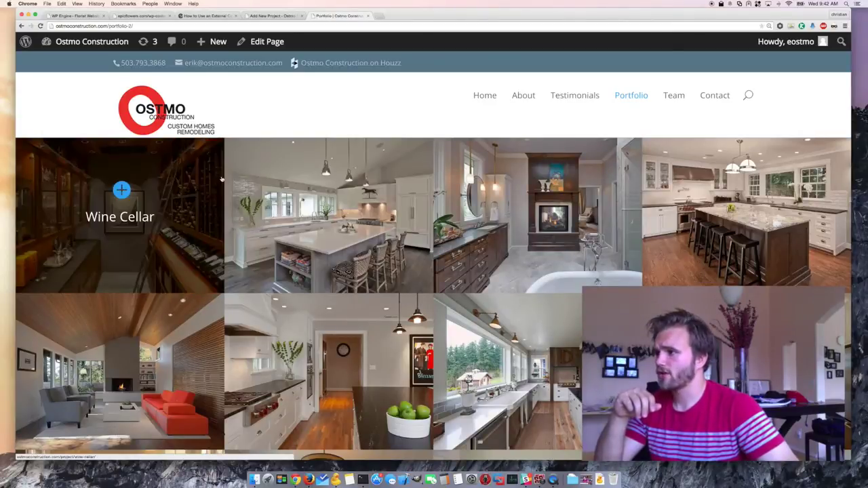
- Return to the unpublished project and set DSC_5292.jpg from the media library as its featured image
left_click(258, 16)
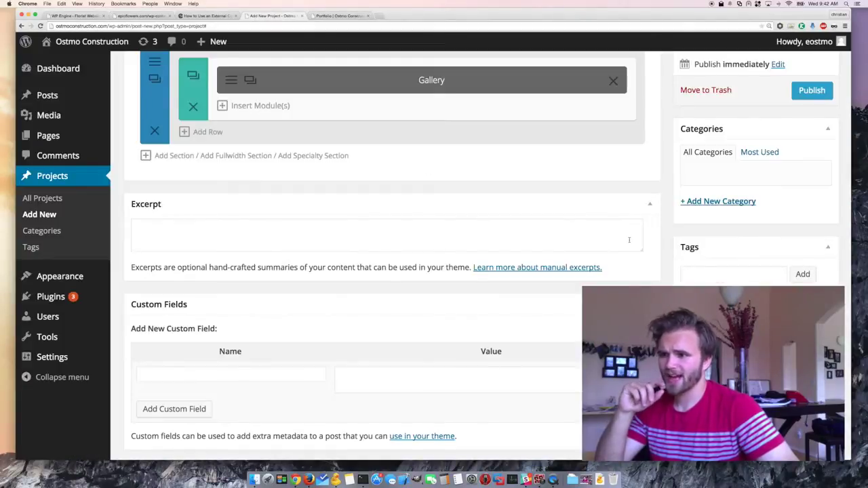
scroll(312, 171, "up", 3)
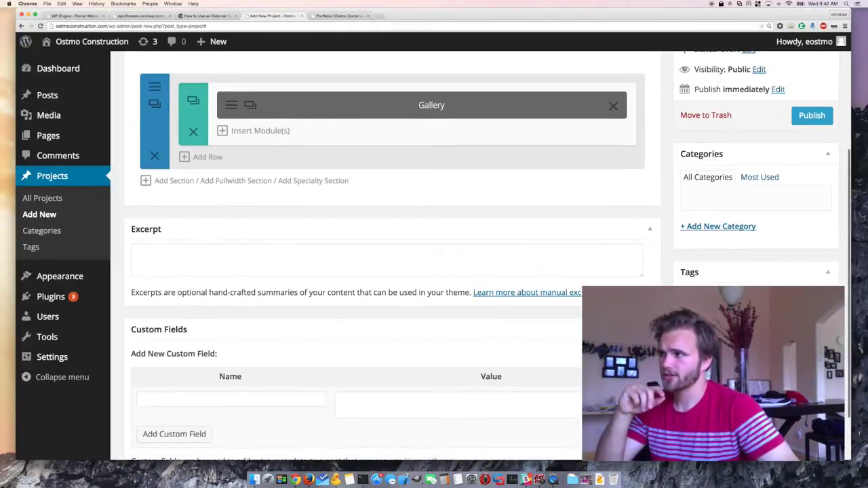
scroll(312, 171, "down", 4)
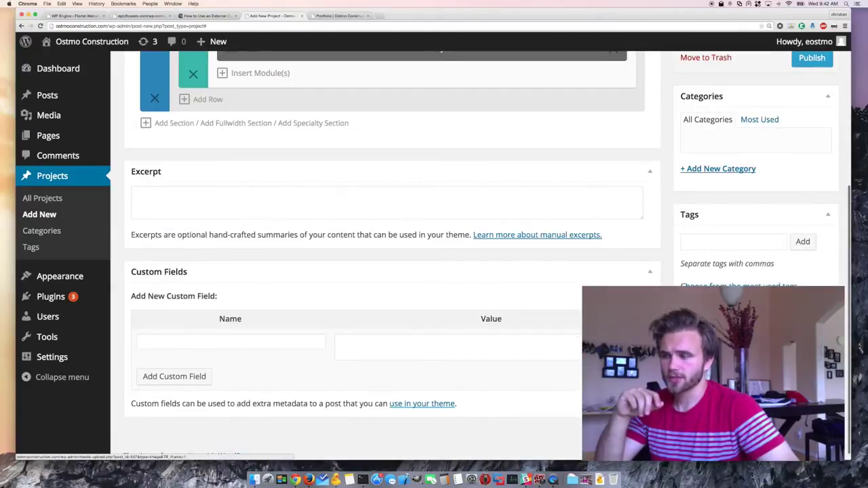
left_click(712, 343)
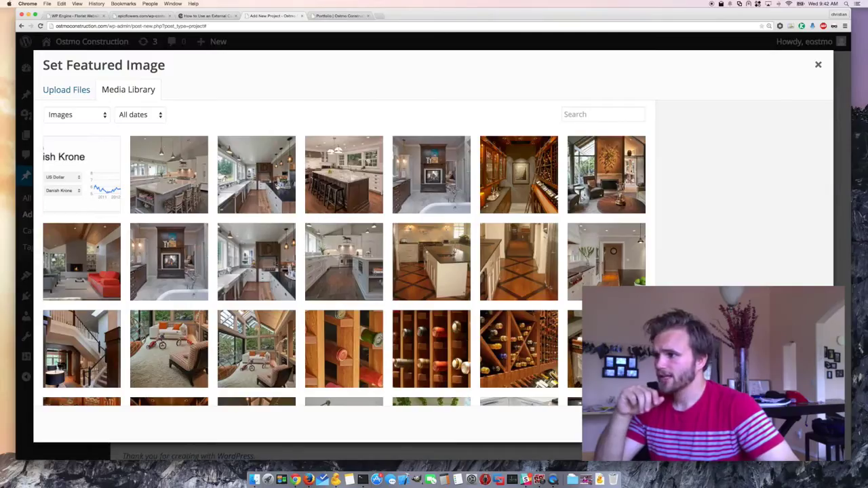
left_click(274, 337)
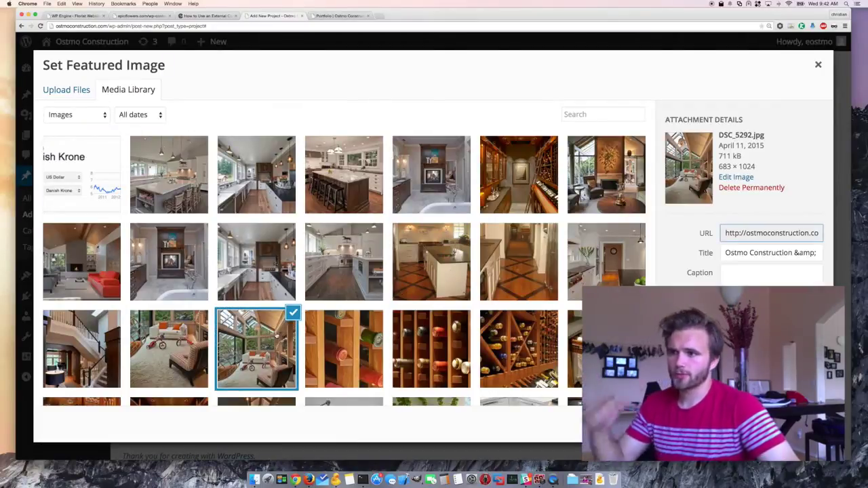
left_click(781, 425)
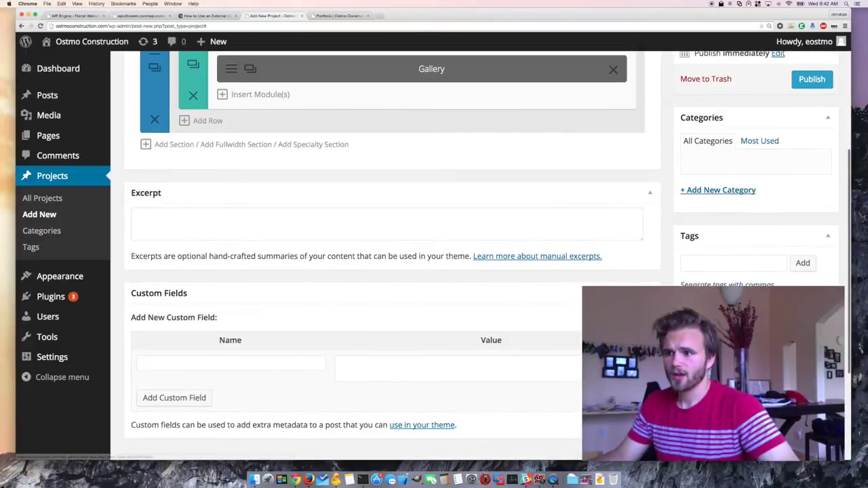
- Publish the new project
scroll(740, 305, "down", 2)
scroll(714, 272, "up", 10)
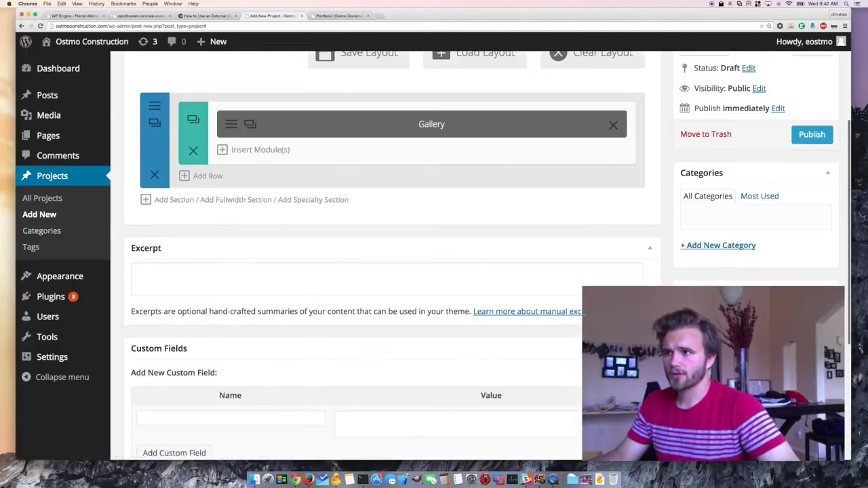
left_click(813, 307)
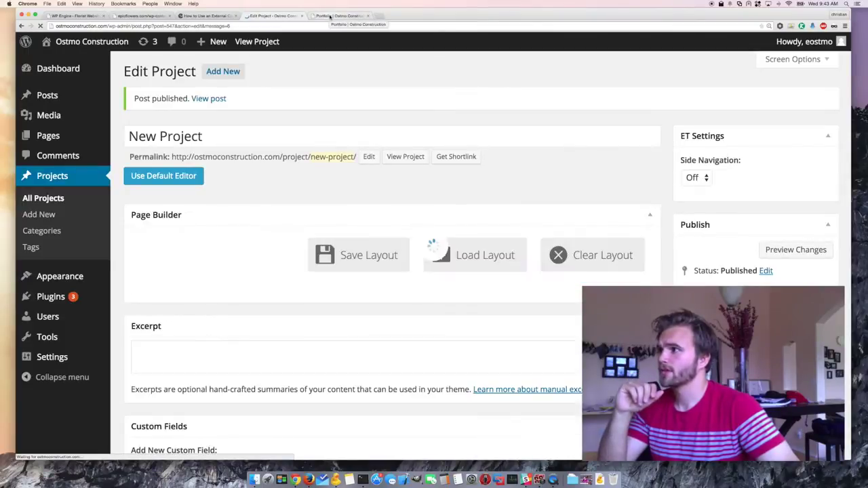
- Reload the site's Portfolio page and open the newly published project to view its image gallery
left_click(330, 16)
left_click(311, 25)
key("Return")
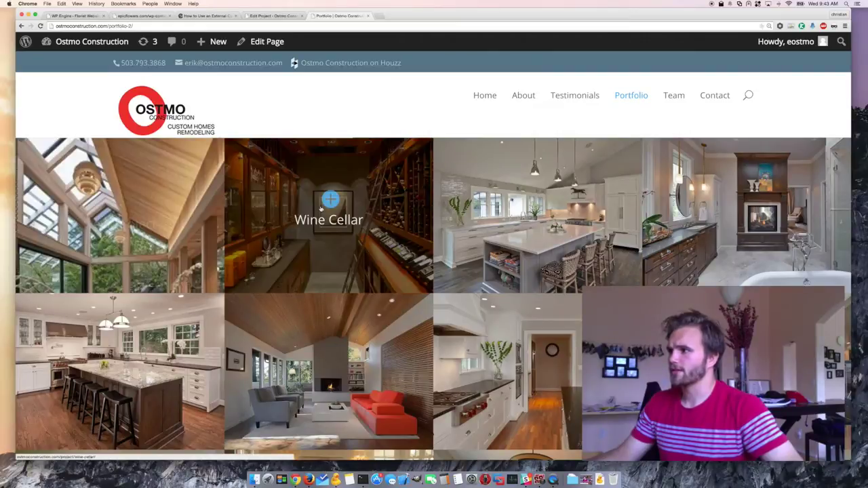
left_click(173, 206)
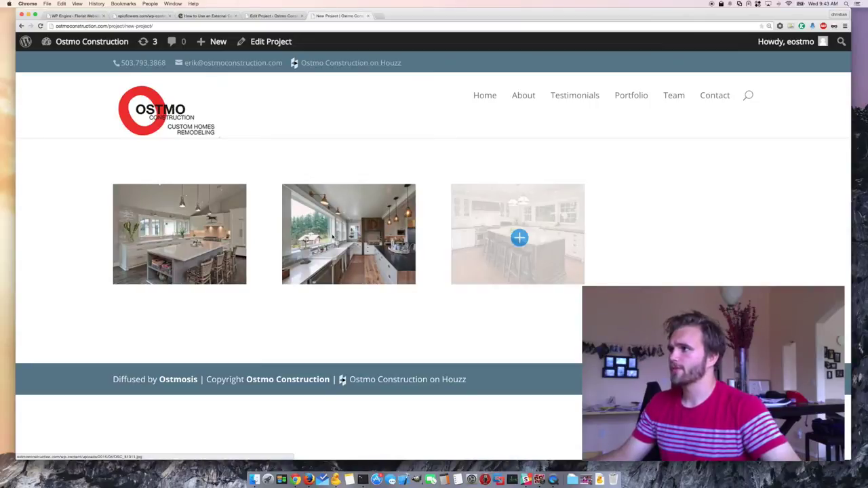
- Move the published "New Project" to the trash and open the Wine Cellar project for editing
left_click(272, 16)
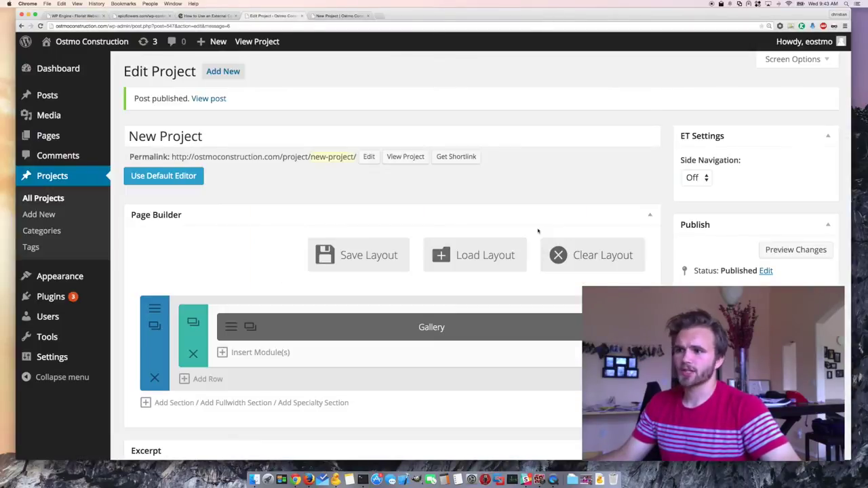
key("super+r")
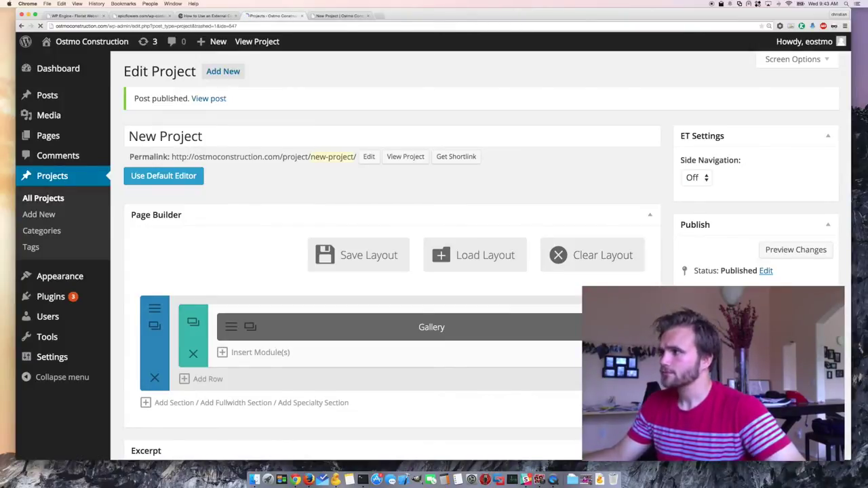
left_click(192, 192)
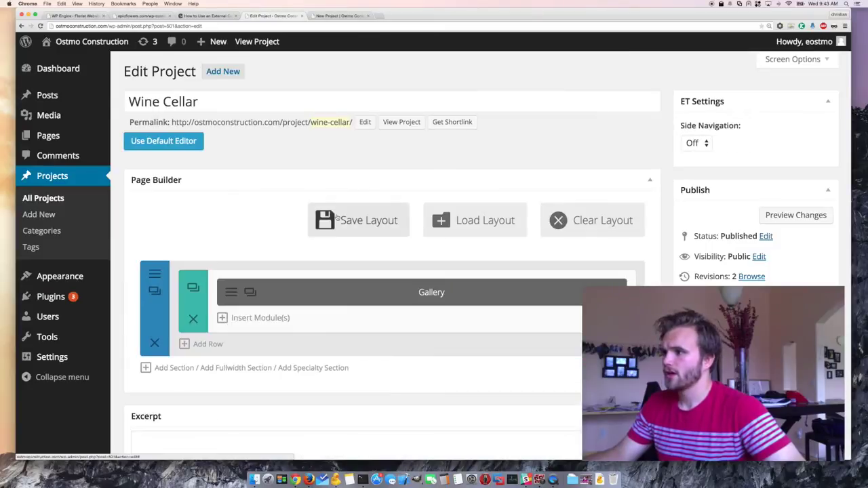
- Open the image gallery of the Wine Cellar project's Gallery module and start adding images to it
left_click(231, 293)
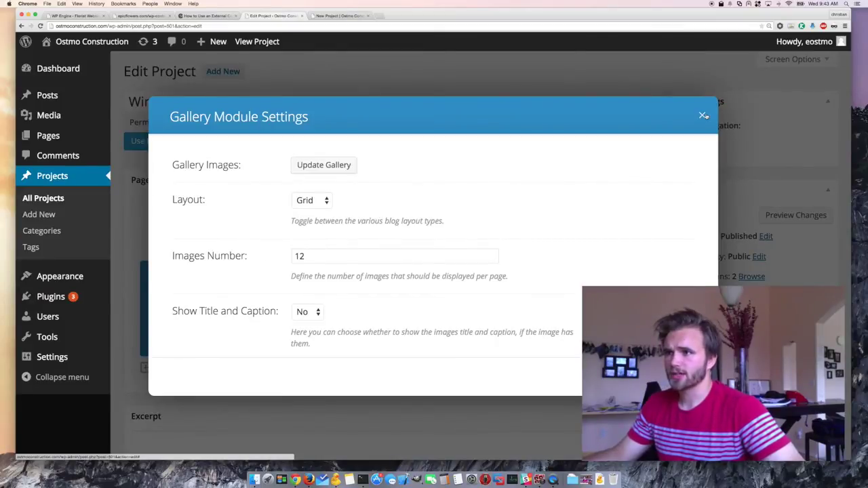
key("Escape")
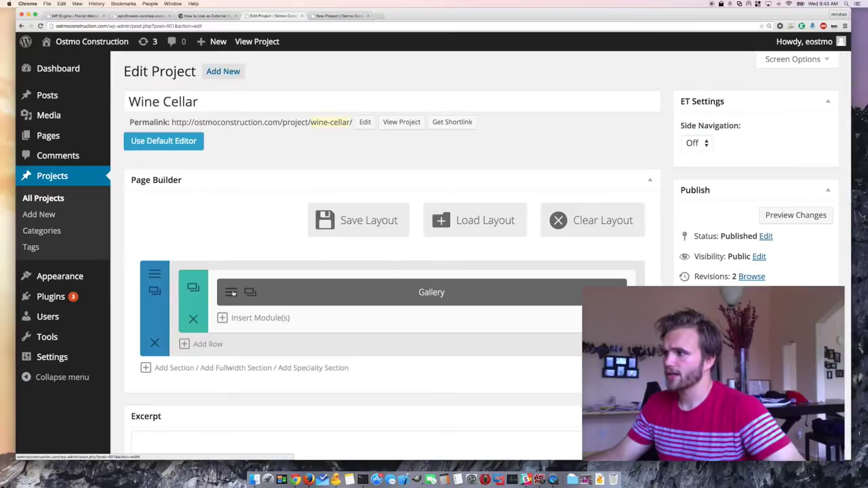
left_click(230, 293)
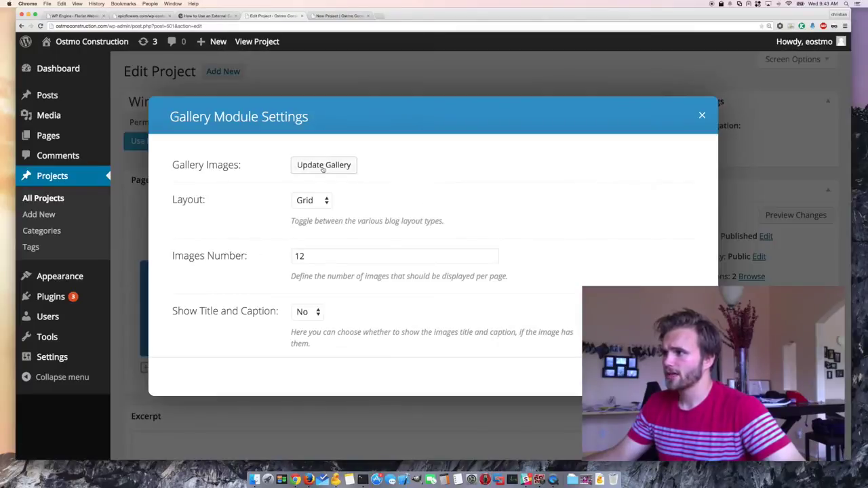
left_click(323, 167)
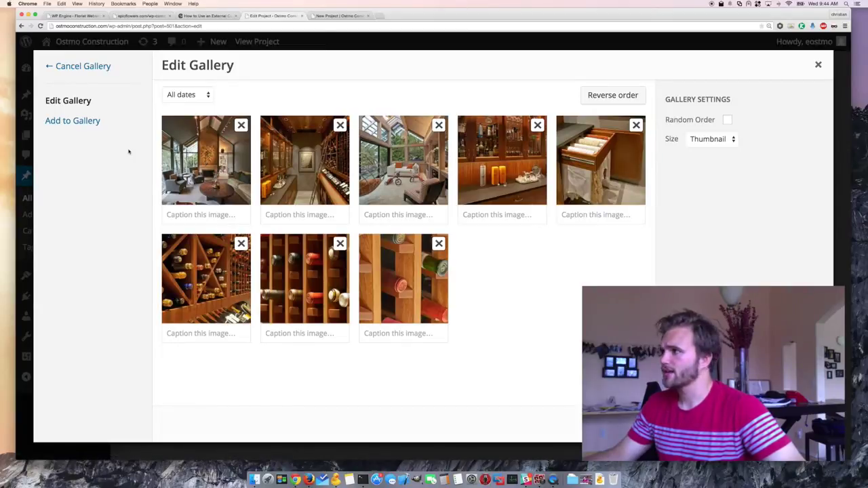
left_click(76, 123)
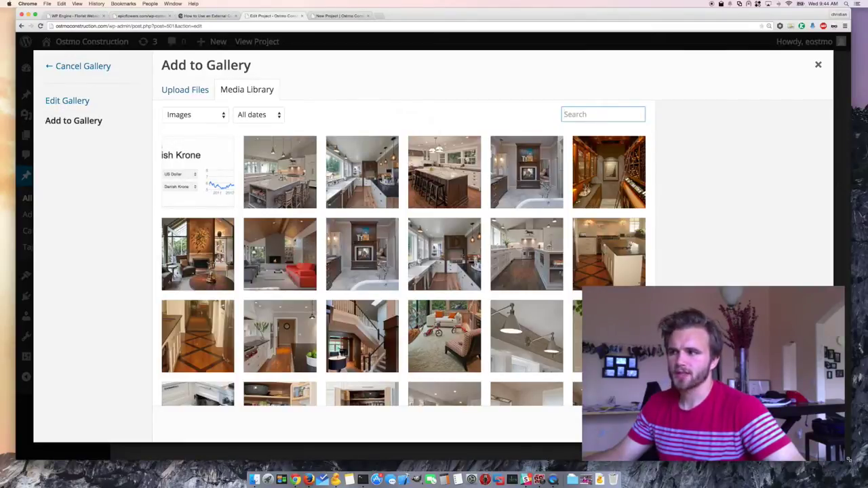
- Uncover the desktop beside the browser window and upload mountainLogoBlack.png from it into the gallery's media library
key("ctrl+alt+super+Left")
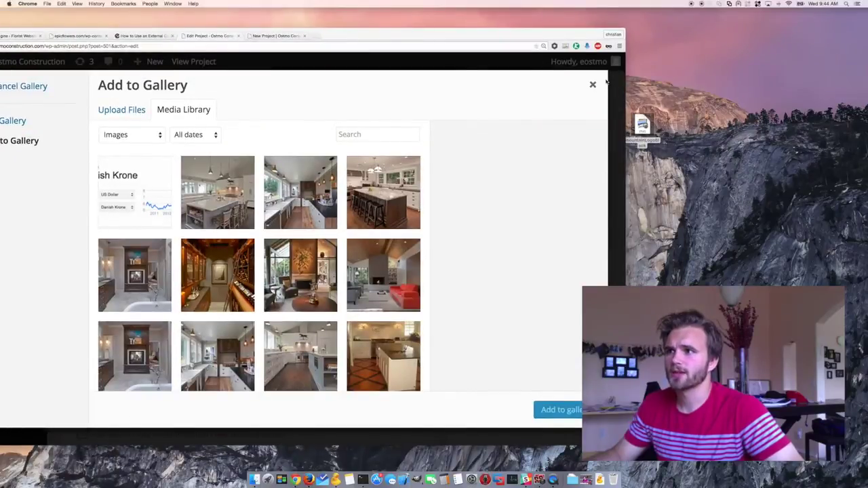
left_click(642, 126)
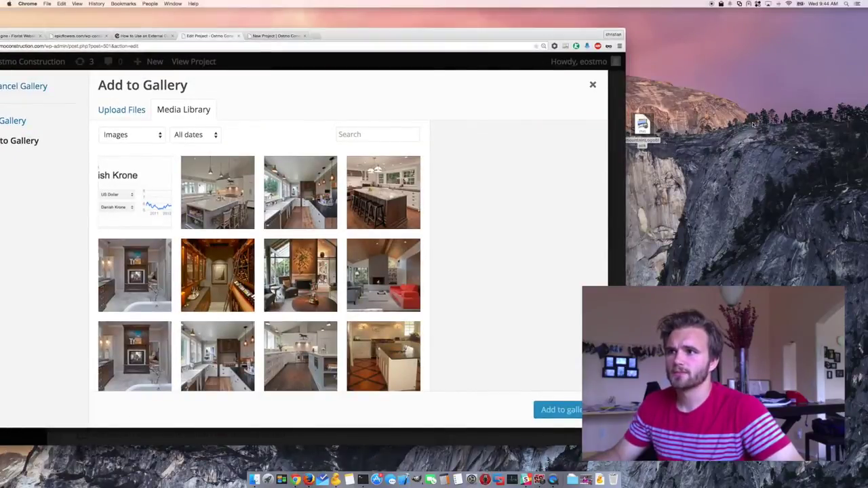
left_click_drag(741, 120, 743, 120)
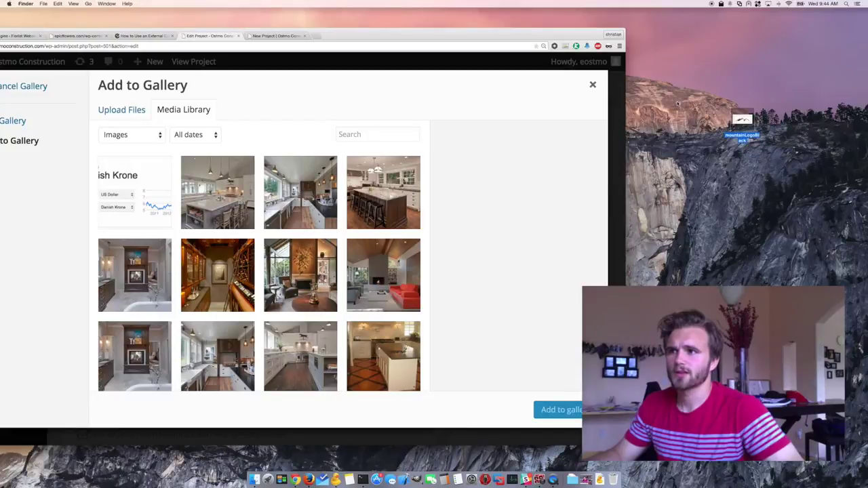
left_click_drag(462, 35, 544, 14)
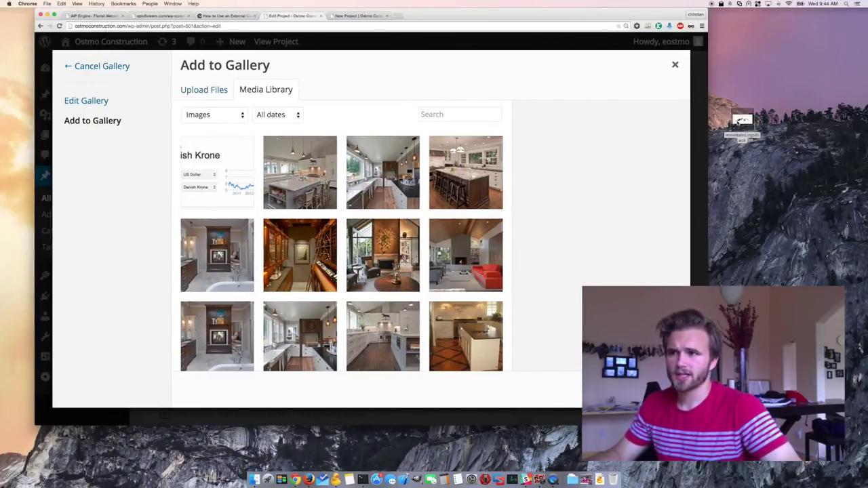
left_click_drag(741, 120, 523, 123)
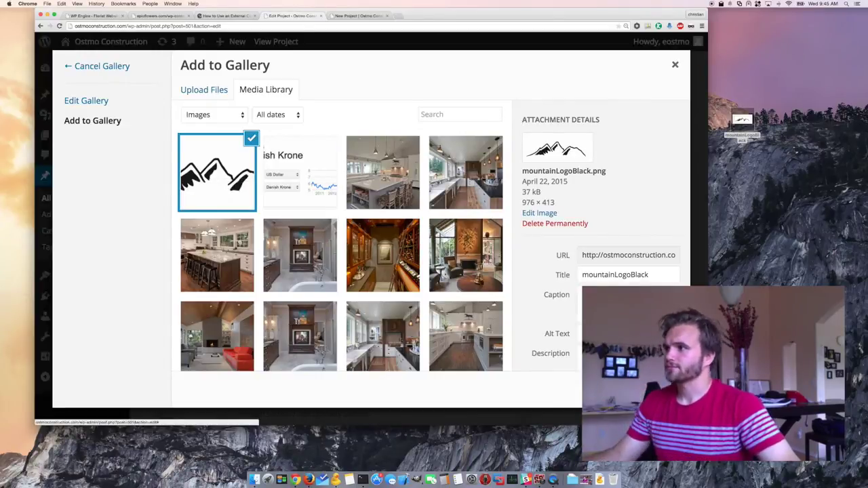
- Review the gallery with the mountain logo at its end, update the gallery and save the Gallery module settings
left_click(86, 100)
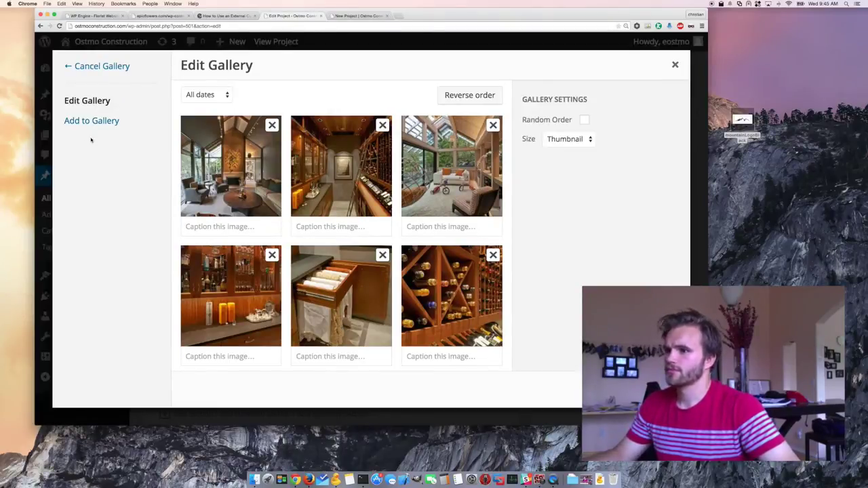
scroll(376, 233, "down", 3)
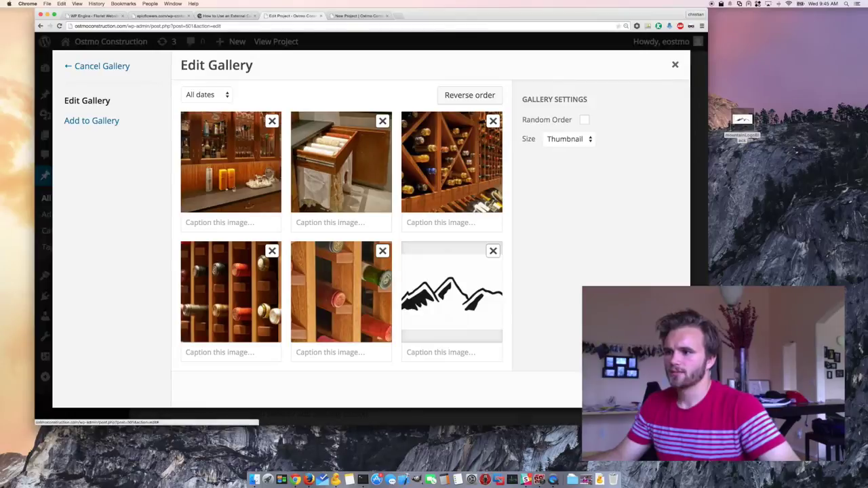
left_click(648, 390)
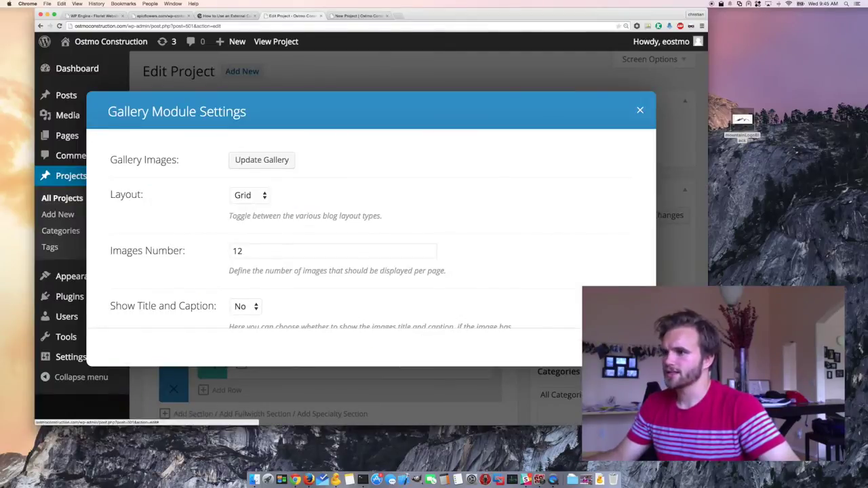
left_click(618, 348)
- Review the remaining project fields down to the featured image and update the Wine Cellar project
scroll(505, 309, "down", 1)
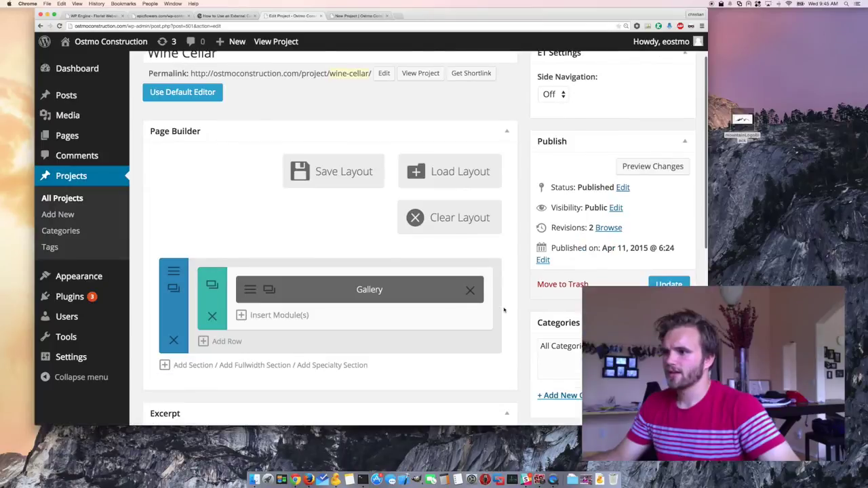
scroll(504, 309, "down", 5)
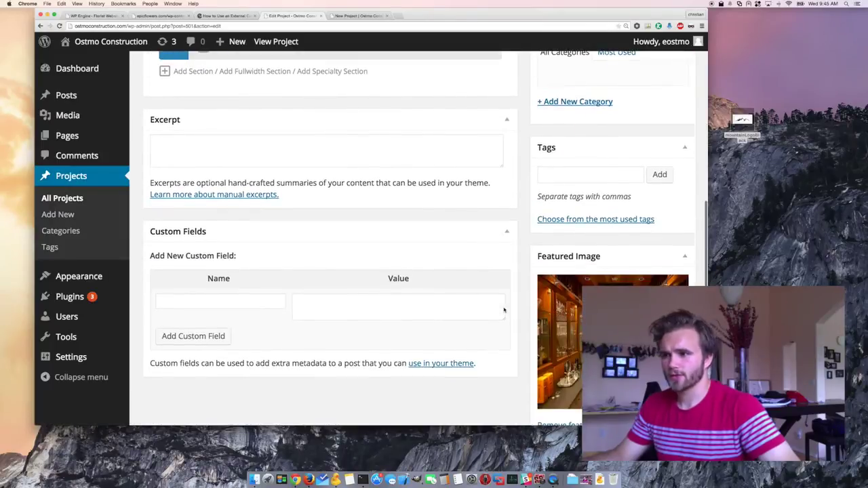
scroll(505, 311, "down", 1)
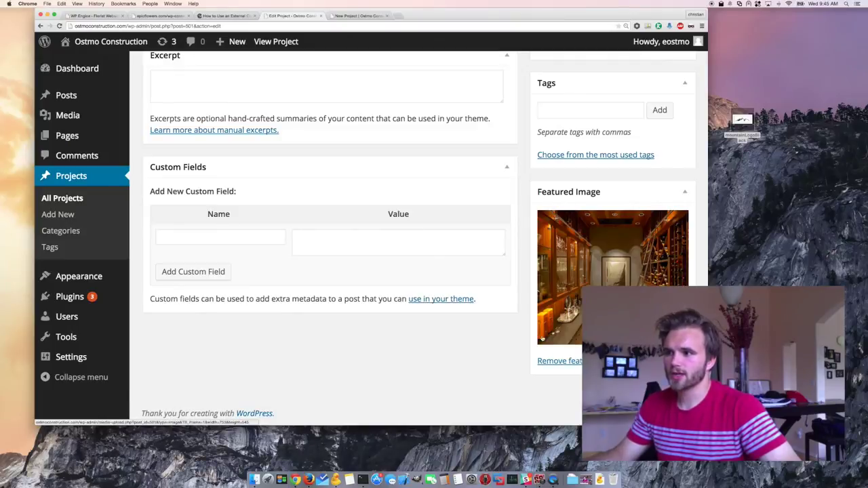
scroll(499, 308, "up", 10)
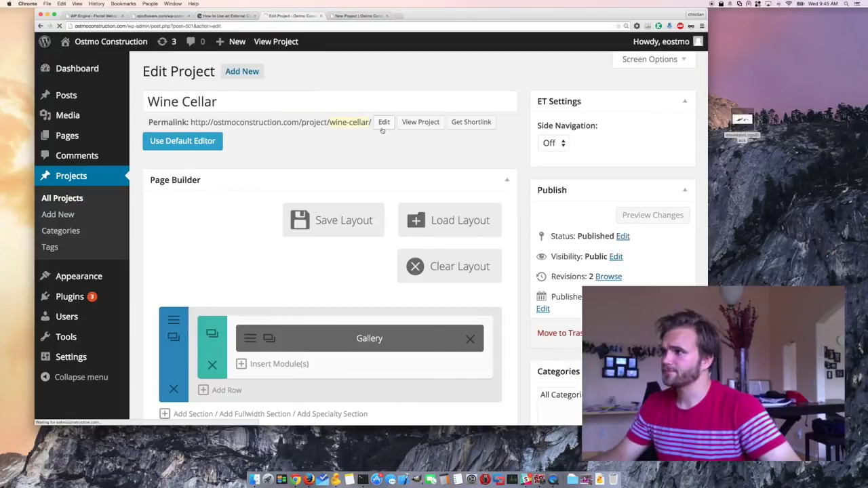
- Open the Wine Cellar project from the site's Portfolio page, check its gallery for the added logo and return to the project editor
left_click(337, 15)
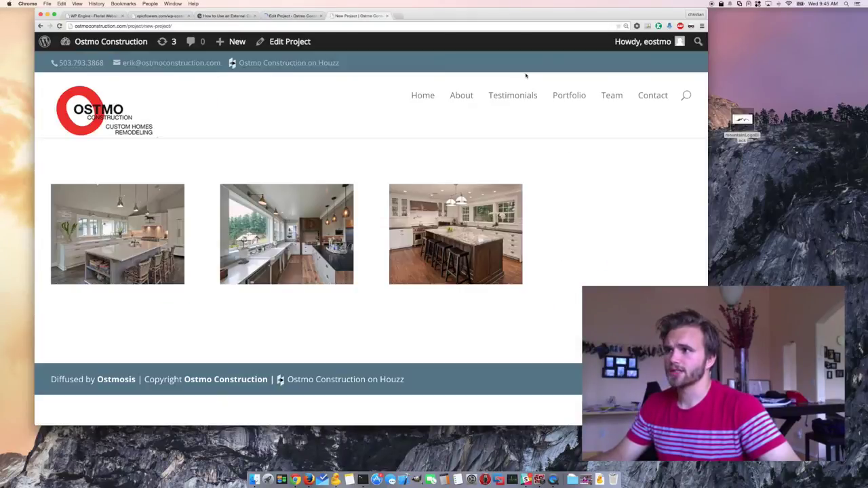
left_click(576, 97)
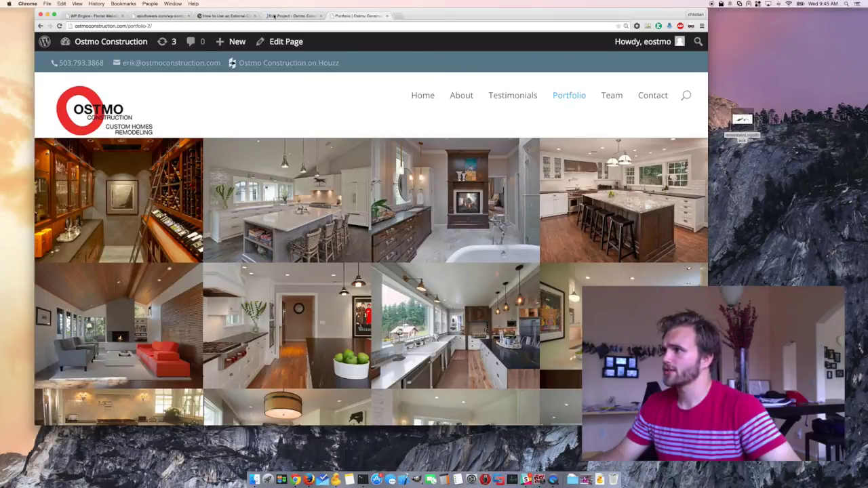
left_click(273, 16)
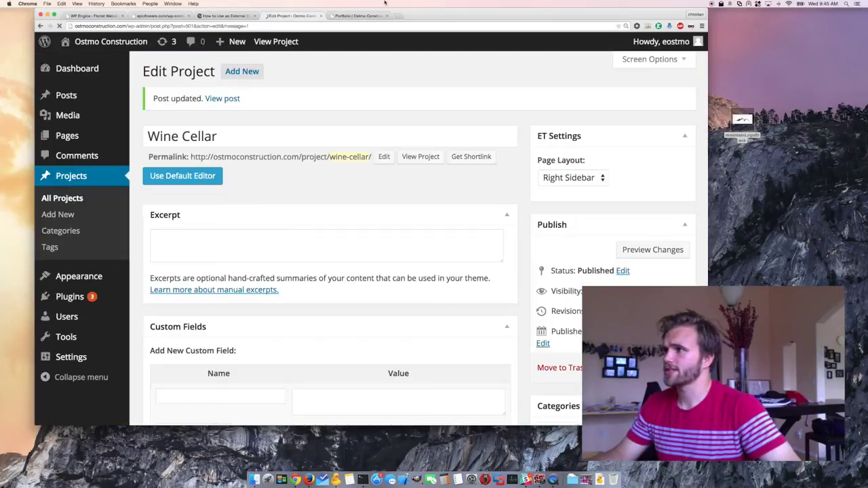
left_click(359, 15)
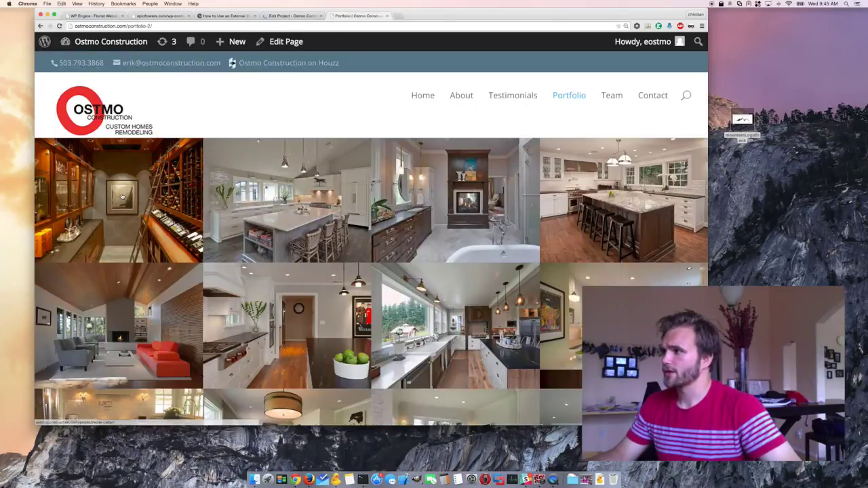
left_click(133, 196)
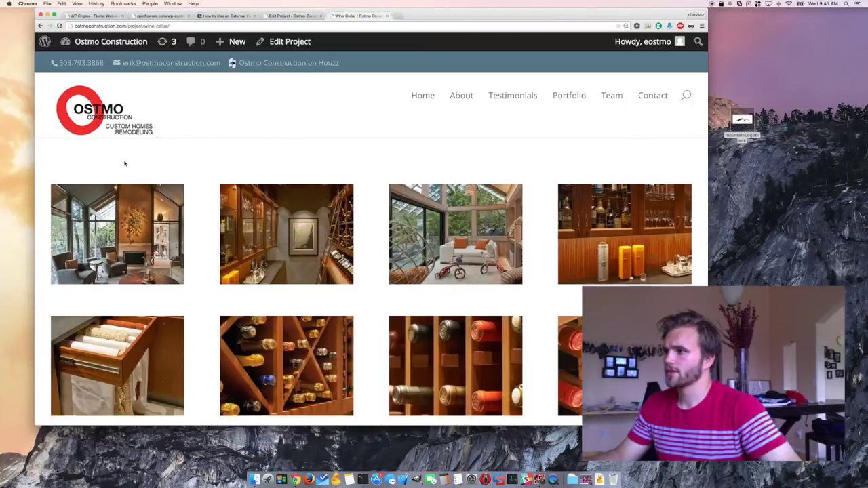
scroll(259, 209, "down", 5)
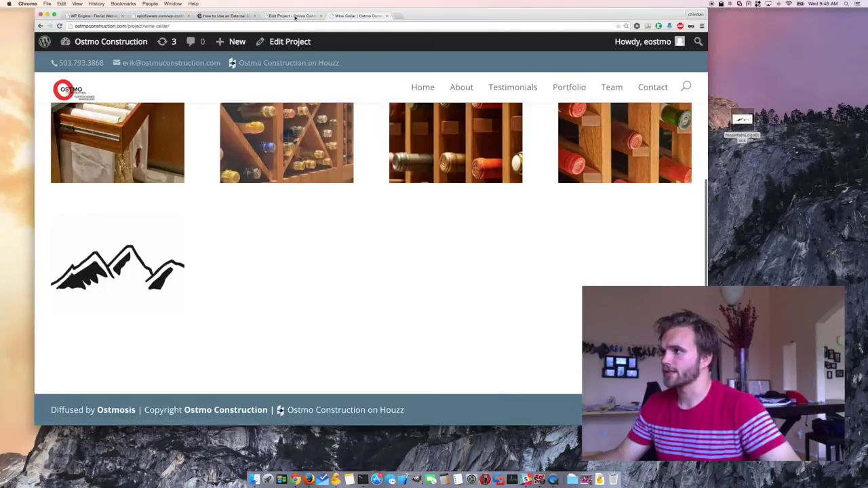
key("super+alt+Left")
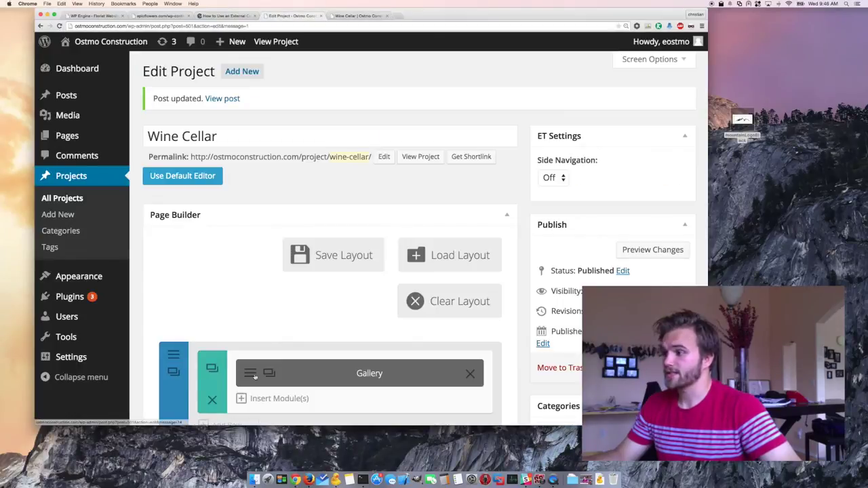